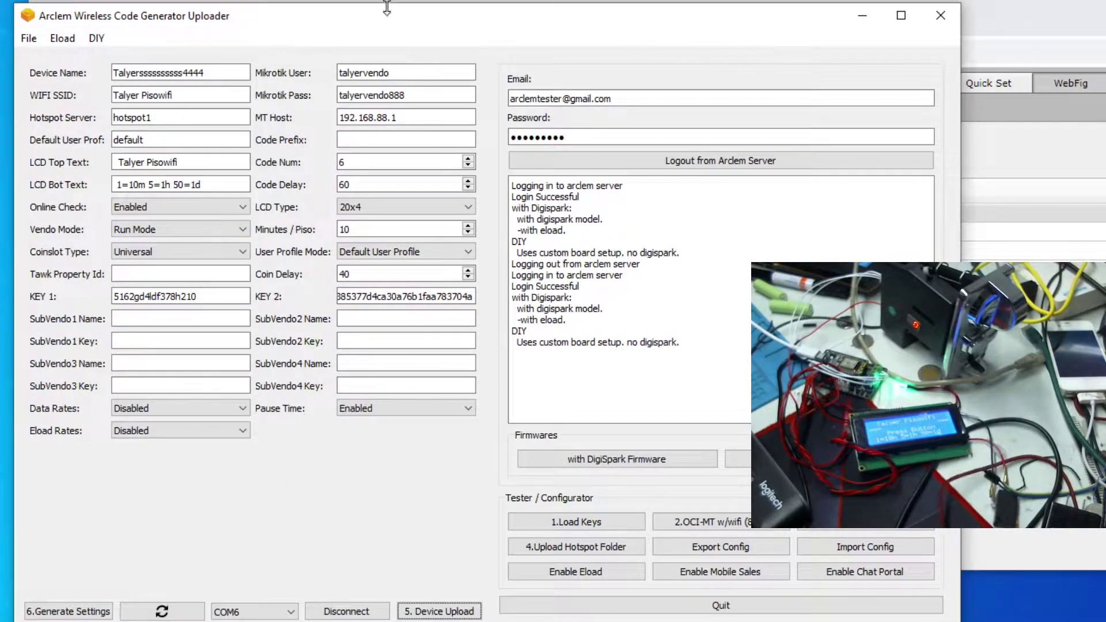
# Step: Open the data price settings and clear all existing data prices
pyautogui.click(28, 38)
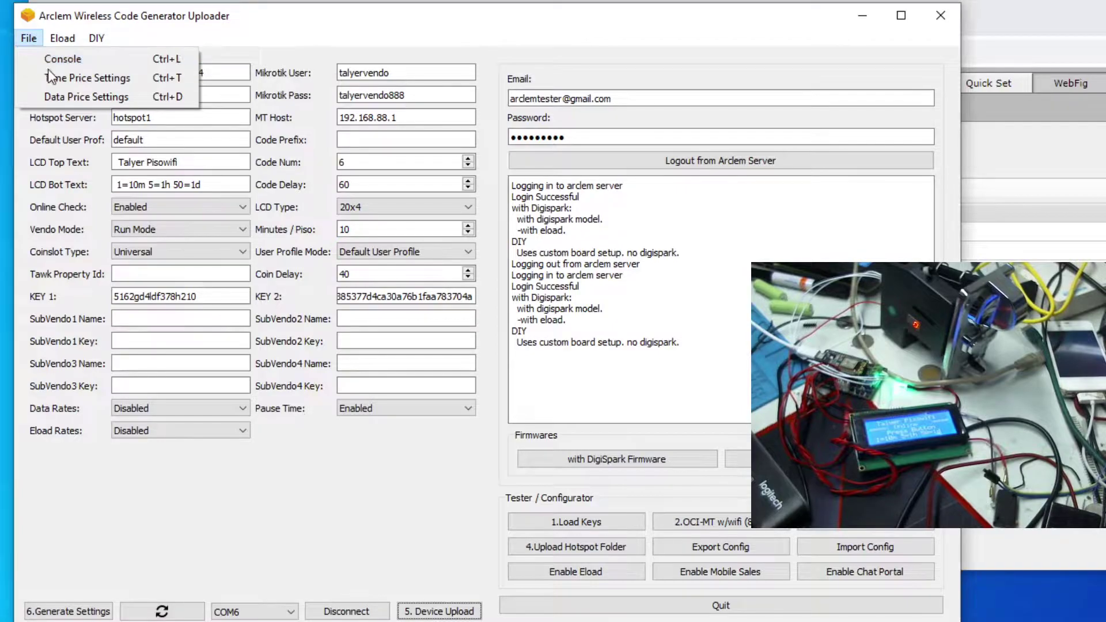
pyautogui.click(61, 94)
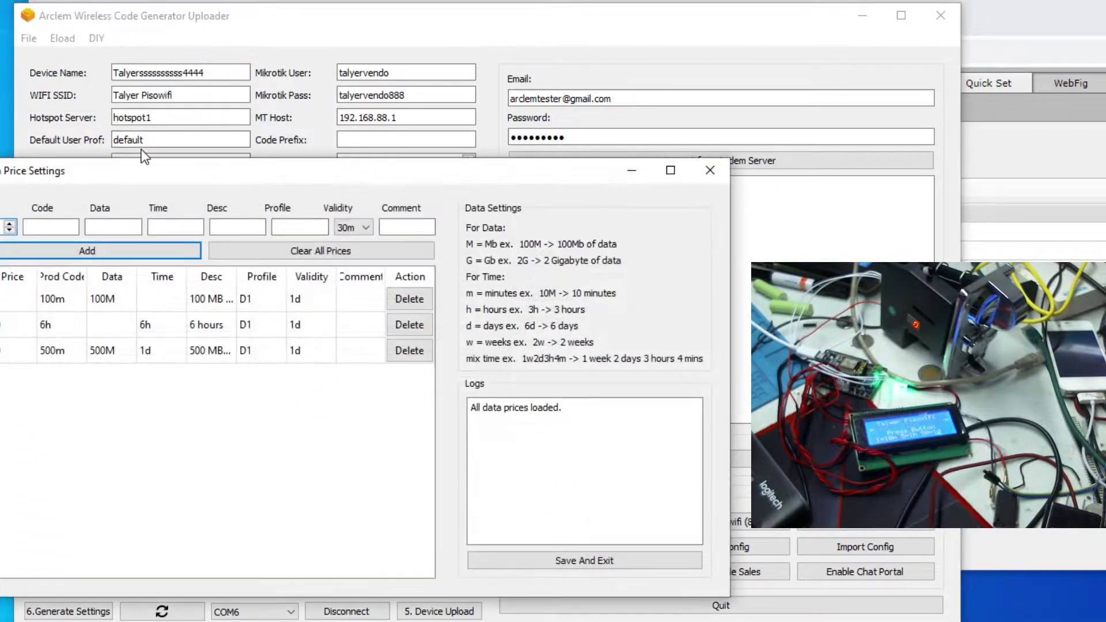
pyautogui.click(285, 253)
pyautogui.moveTo(379, 178); pyautogui.dragTo(531, 90)
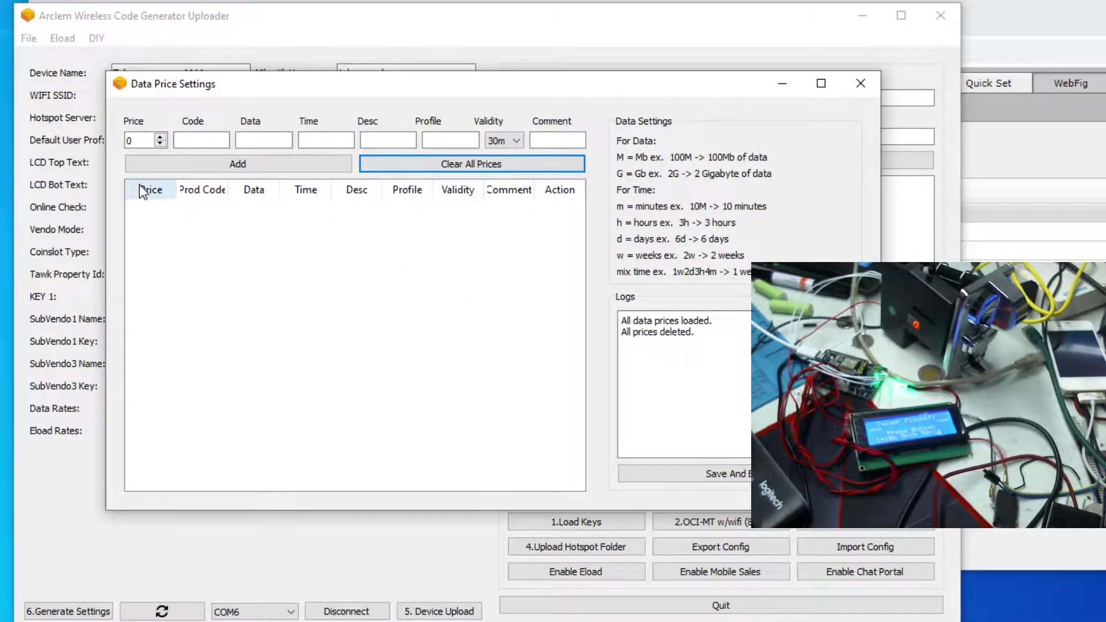
# Step: Add a data price of 5 with code 100m, data 100M, description "100mb of data", profile D1 and validity 1d
pyautogui.press('Tab')
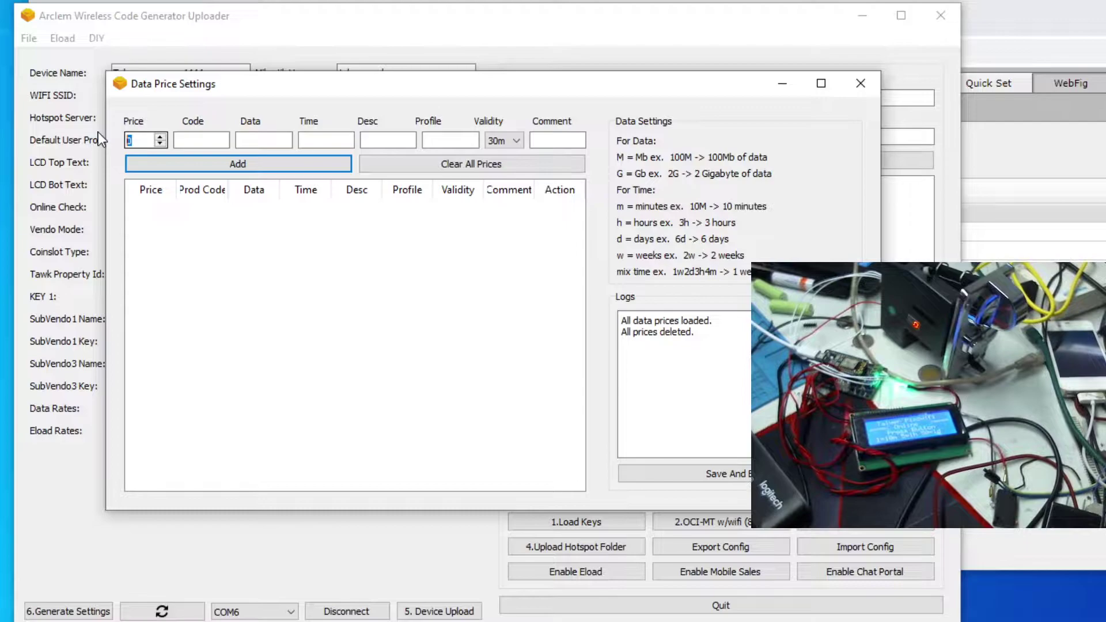
pyautogui.write('5')
pyautogui.click(214, 138)
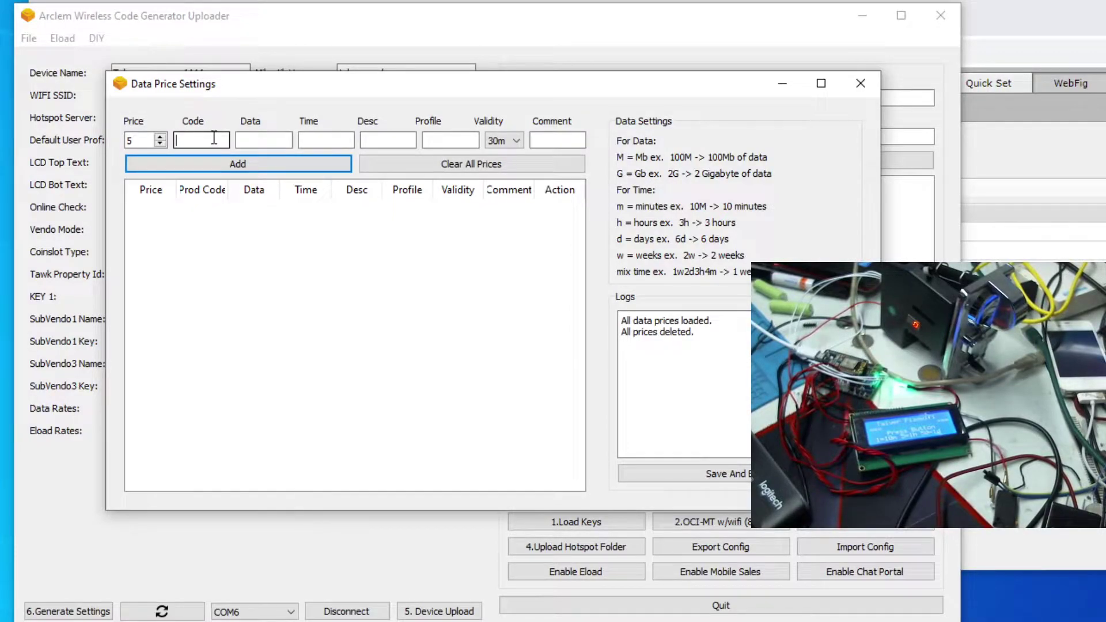
pyautogui.click(254, 140)
pyautogui.write('100M')
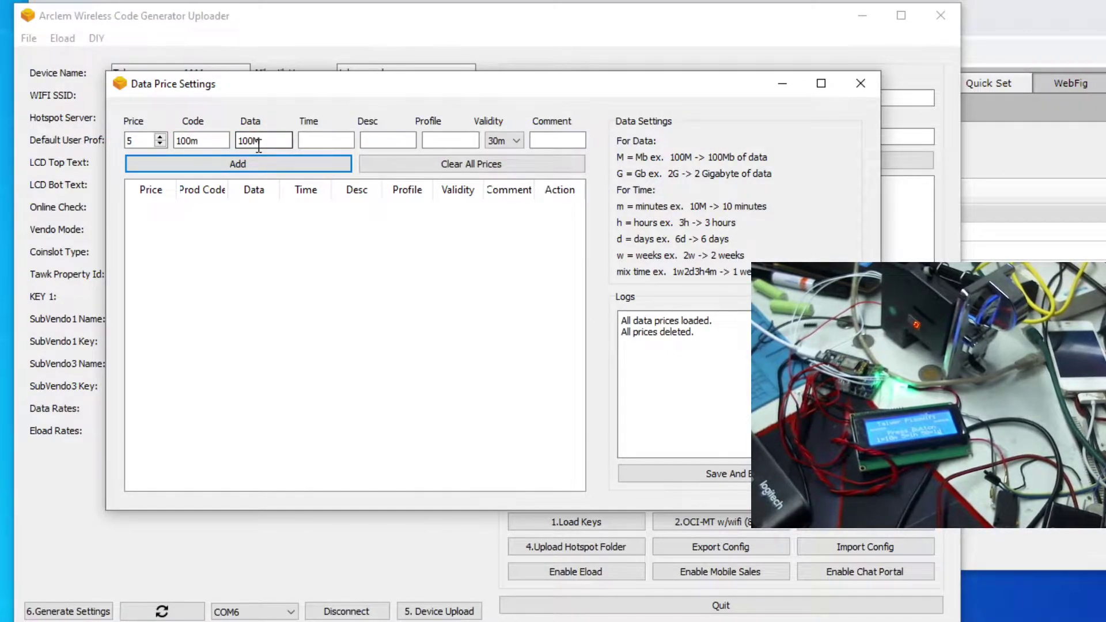
pyautogui.click(387, 140)
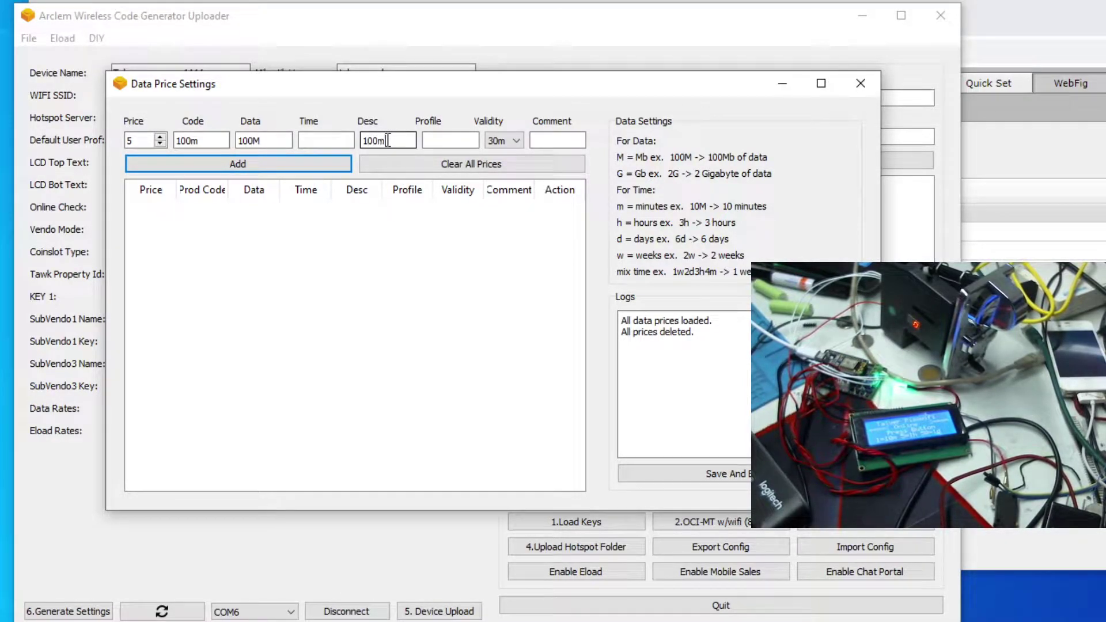
pyautogui.write('100mb of data')
pyautogui.click(457, 133)
pyautogui.write('D1')
pyautogui.click(505, 141)
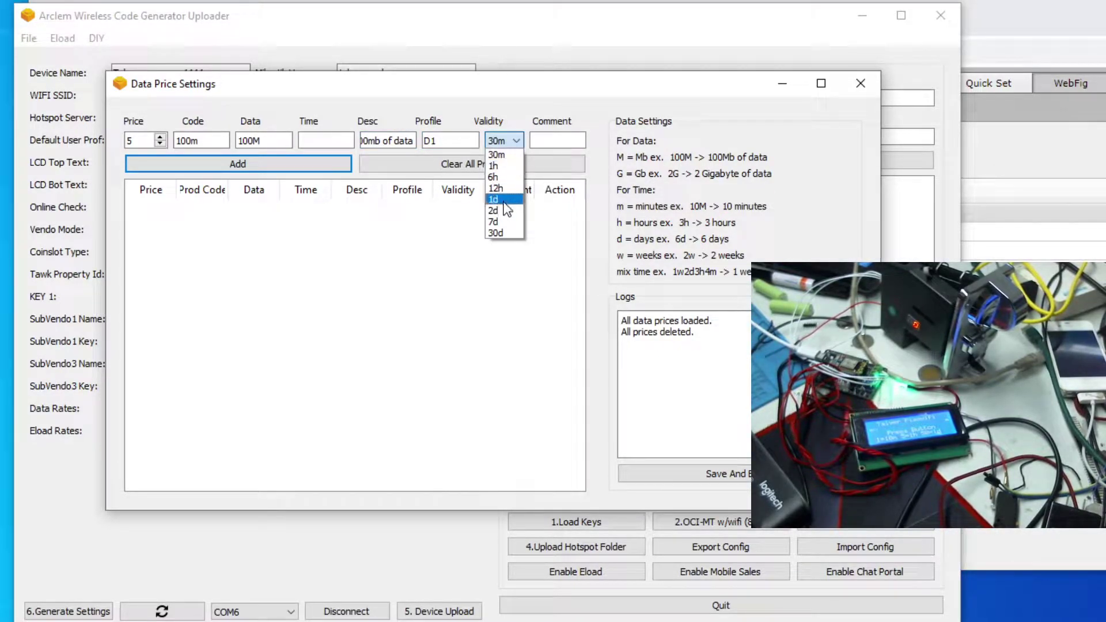
pyautogui.click(503, 199)
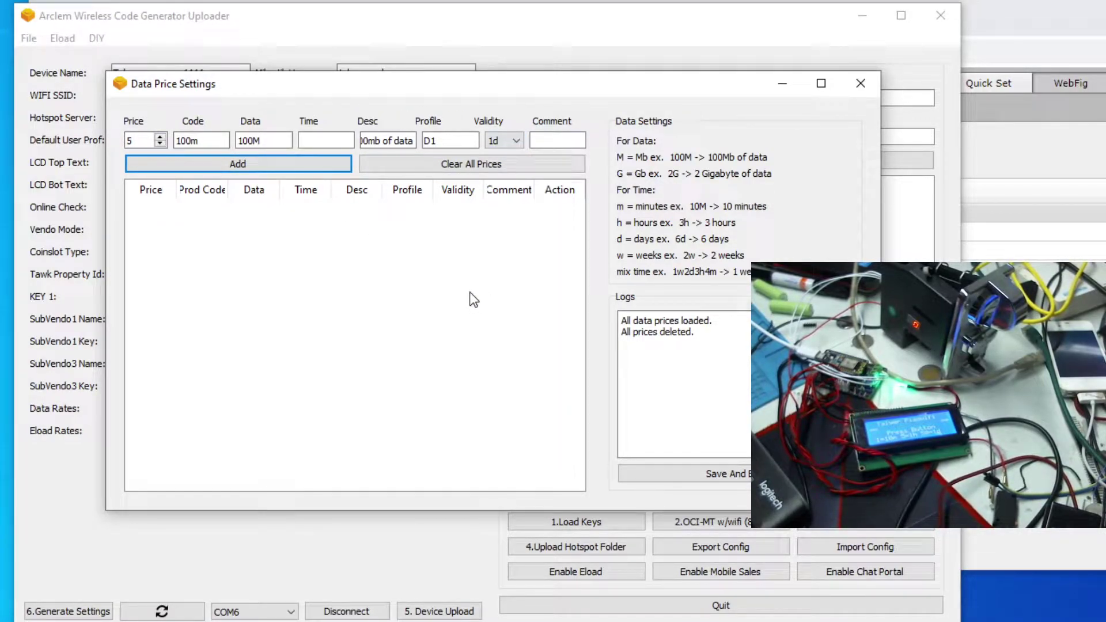
pyautogui.click(263, 167)
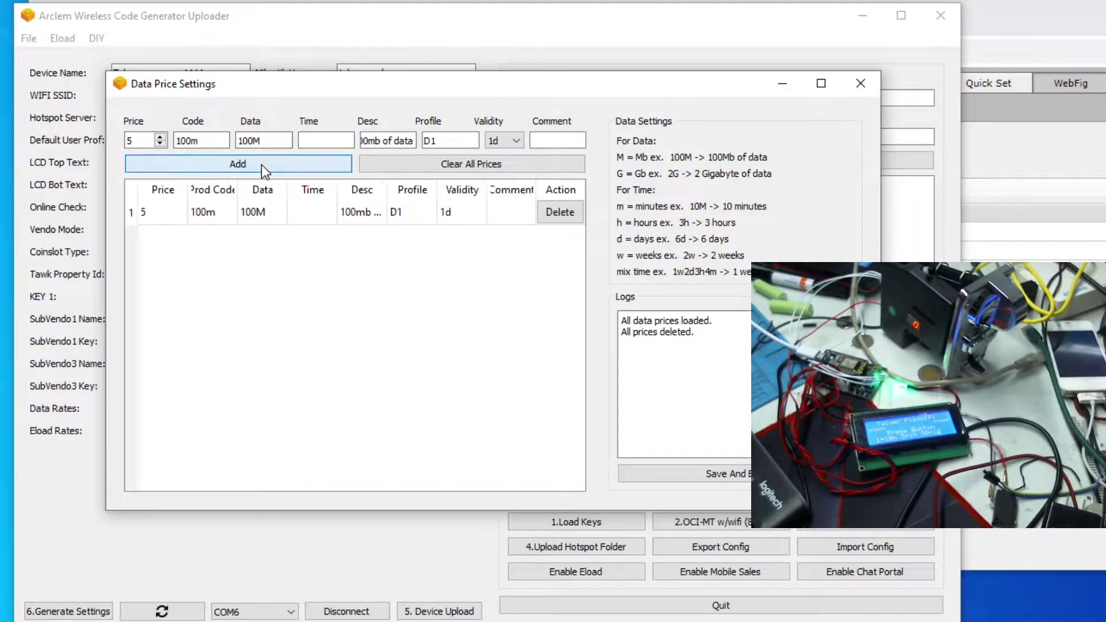
# Step: Set the next price entry to price 10, code 7h and time 7h, leaving its data amount empty
pyautogui.moveTo(145, 141); pyautogui.dragTo(114, 144)
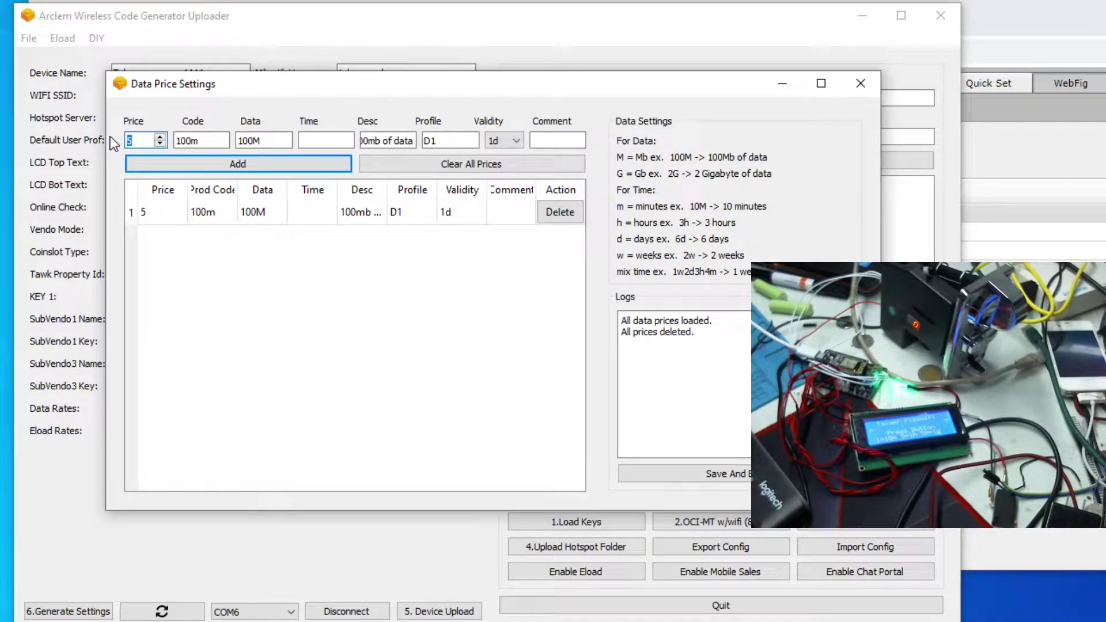
pyautogui.write('10')
pyautogui.doubleClick(195, 141)
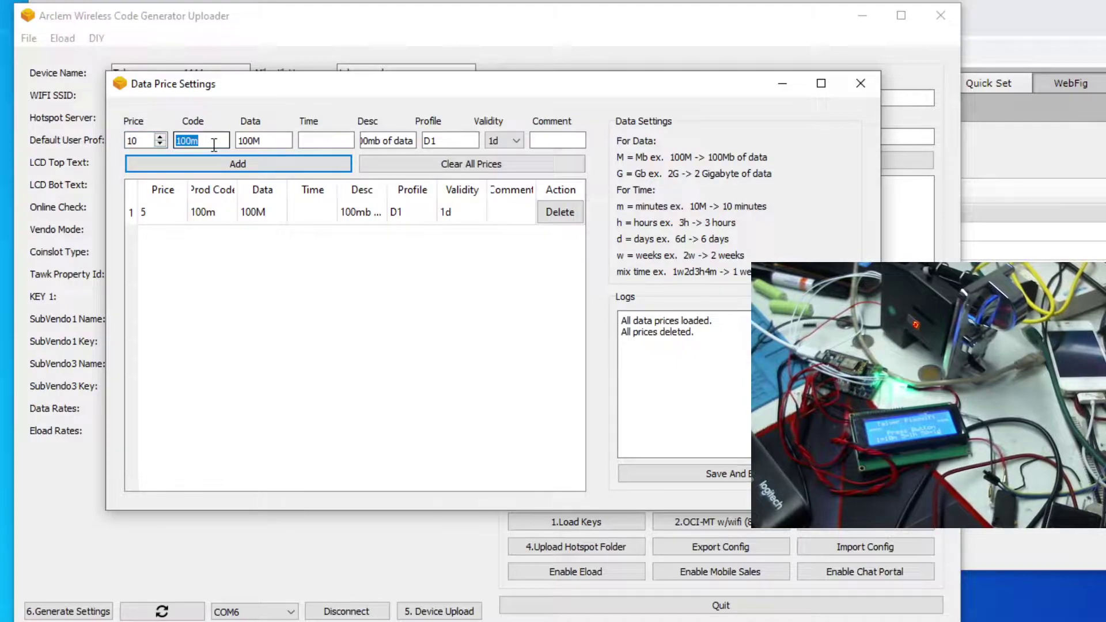
pyautogui.write('7h')
pyautogui.doubleClick(237, 139)
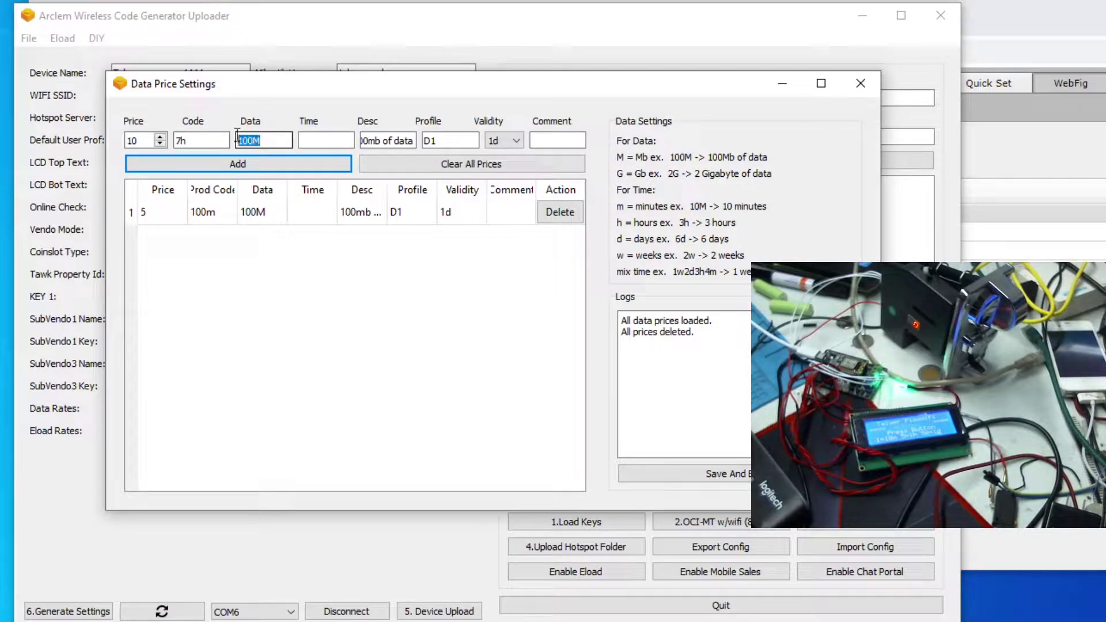
pyautogui.press('BackSpace')
pyautogui.click(311, 140)
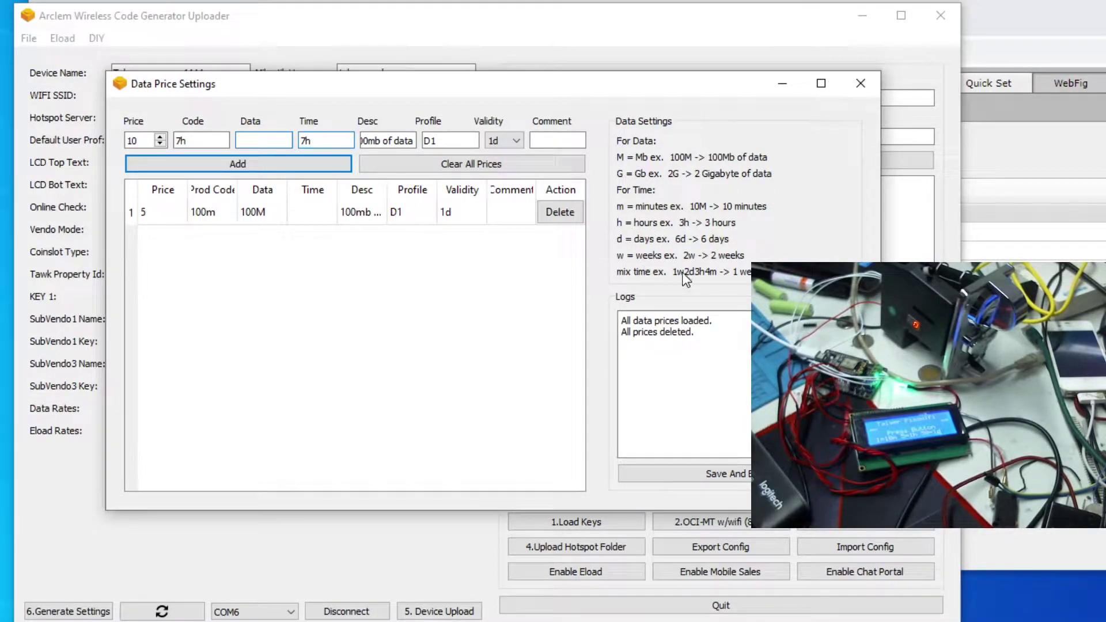
# Step: Replace the entry's description with "7 hours" and set its profile to R1
pyautogui.doubleClick(405, 140)
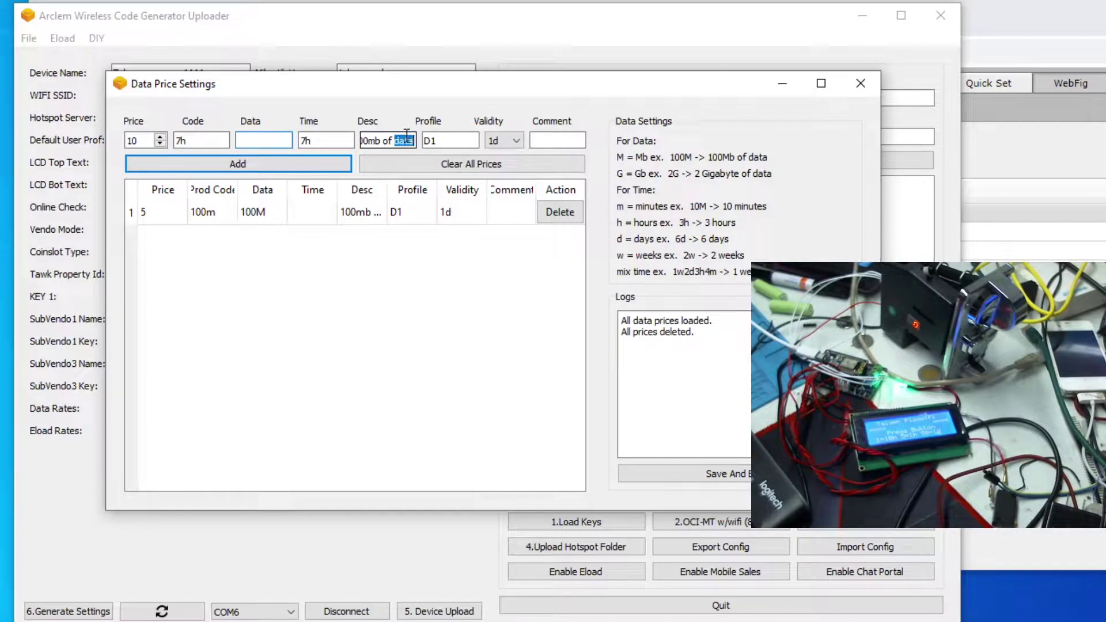
pyautogui.press('BackSpace')
pyautogui.press('BackSpace')
pyautogui.press('BackSpace')
pyautogui.press('BackSpace')
pyautogui.press('BackSpace')
pyautogui.press('BackSpace')
pyautogui.press('BackSpace')
pyautogui.press('BackSpace')
pyautogui.press('BackSpace')
pyautogui.write('7 hours')
pyautogui.press('Tab')
pyautogui.write('R1')
# Step: Set the validity to 12h and add the 7-hour entry to the price list
pyautogui.click(515, 142)
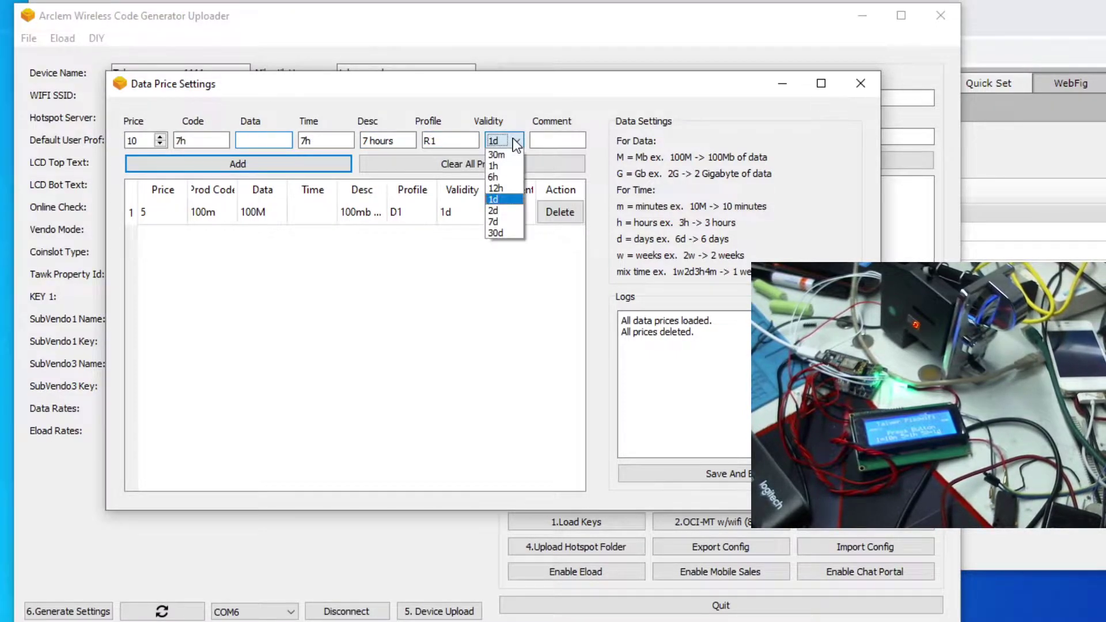
pyautogui.click(499, 190)
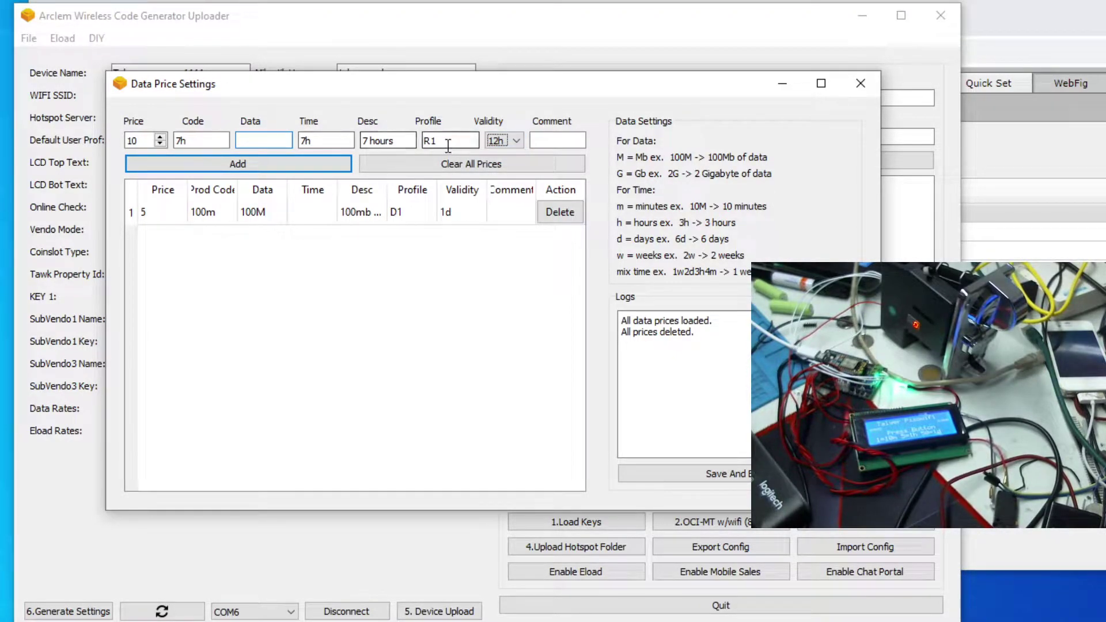
pyautogui.click(403, 140)
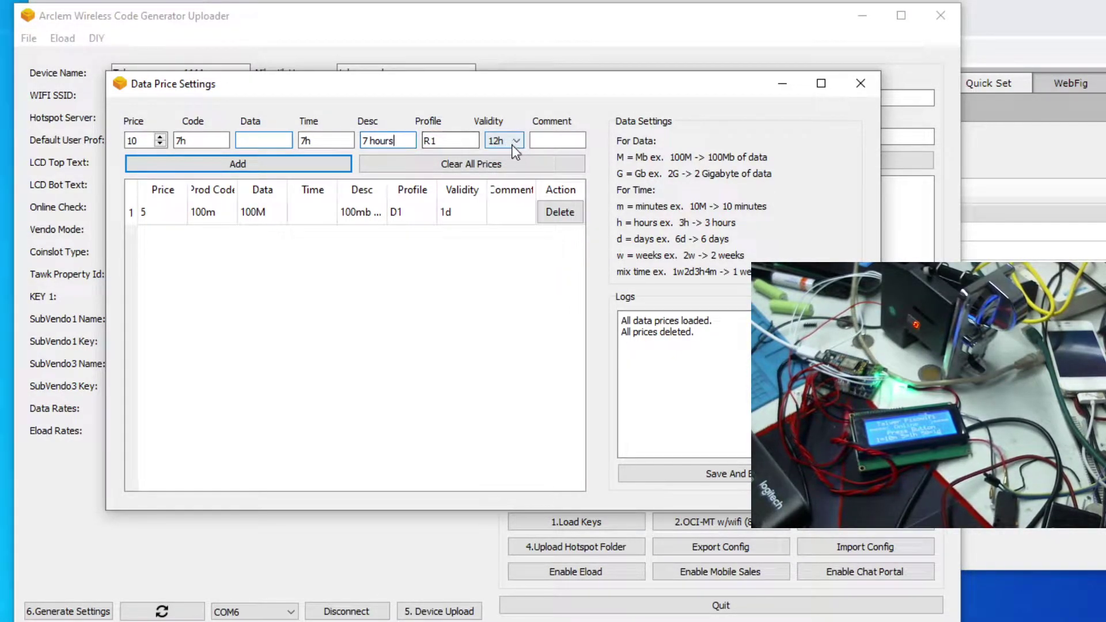
pyautogui.click(444, 141)
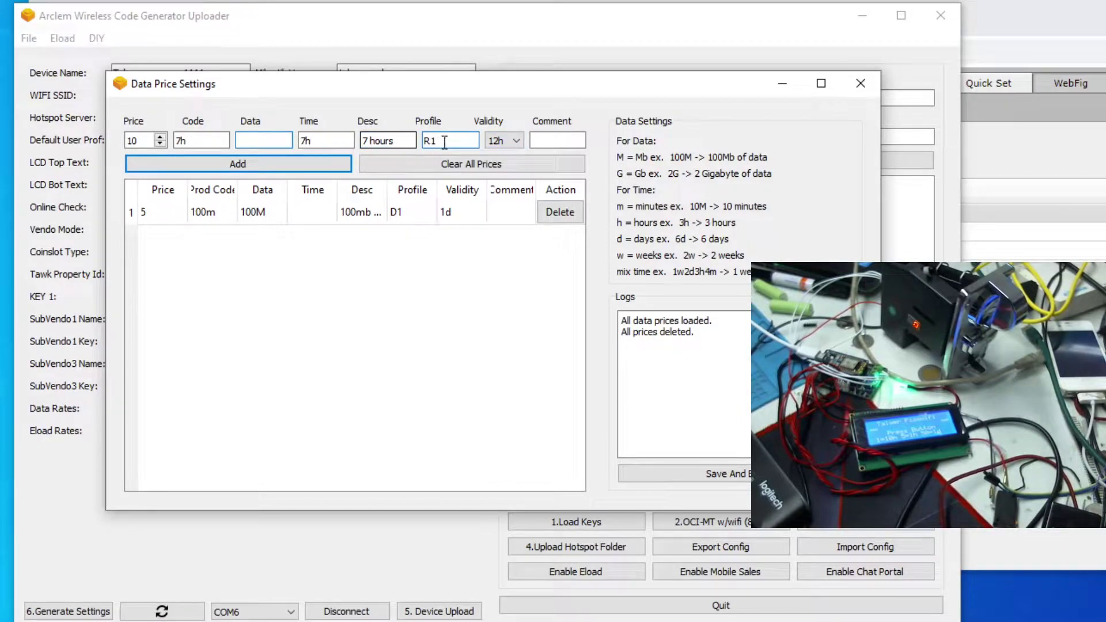
pyautogui.click(268, 165)
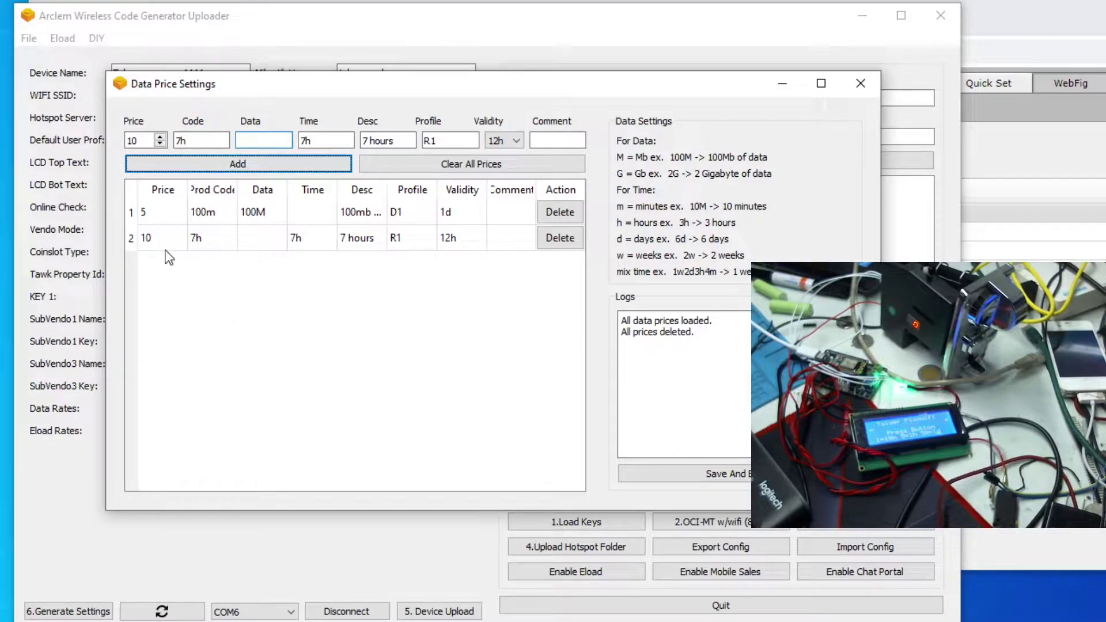
# Step: Fill in the third price entry with code 500m, data 500M and time 1d, keeping the price at 10
pyautogui.click(144, 140)
pyautogui.press('Tab')
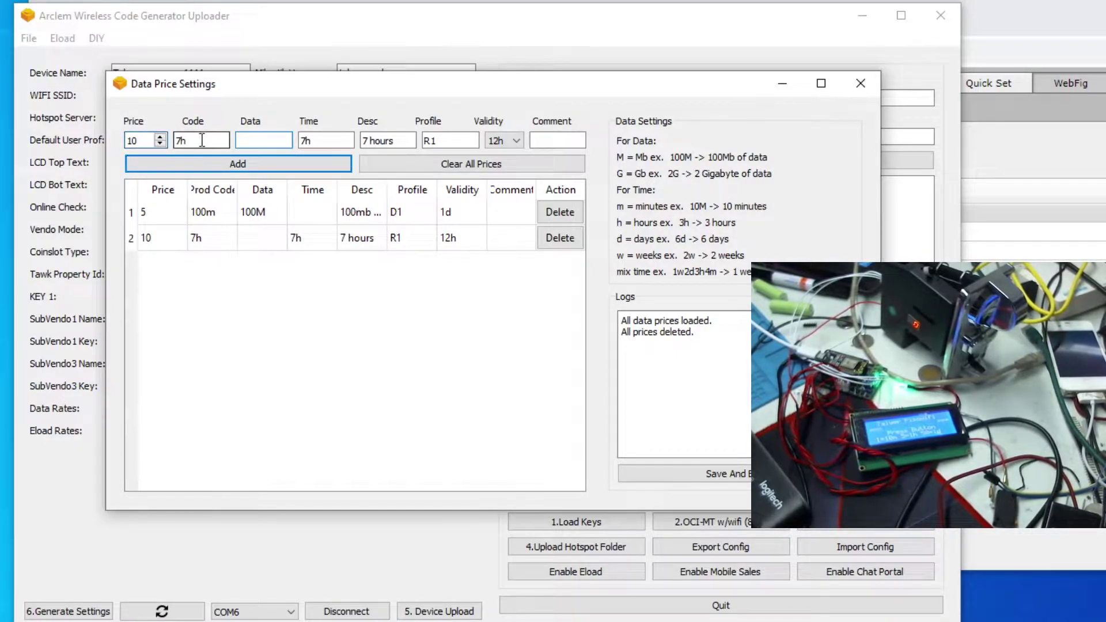
pyautogui.write('500m')
pyautogui.click(259, 138)
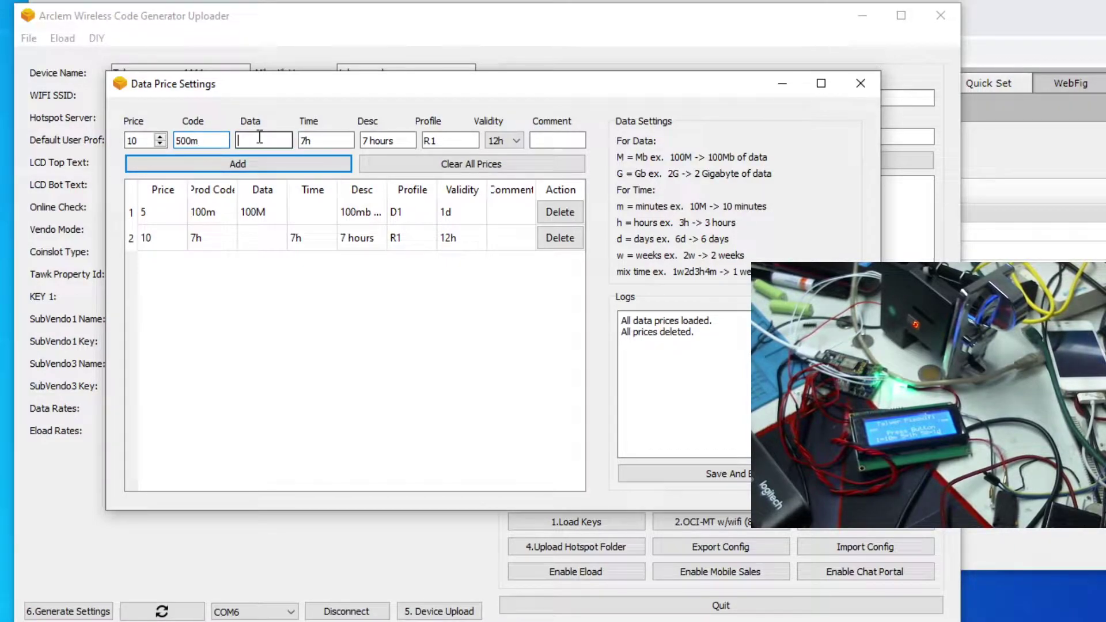
pyautogui.write('500M')
pyautogui.press('Tab')
pyautogui.write('1')
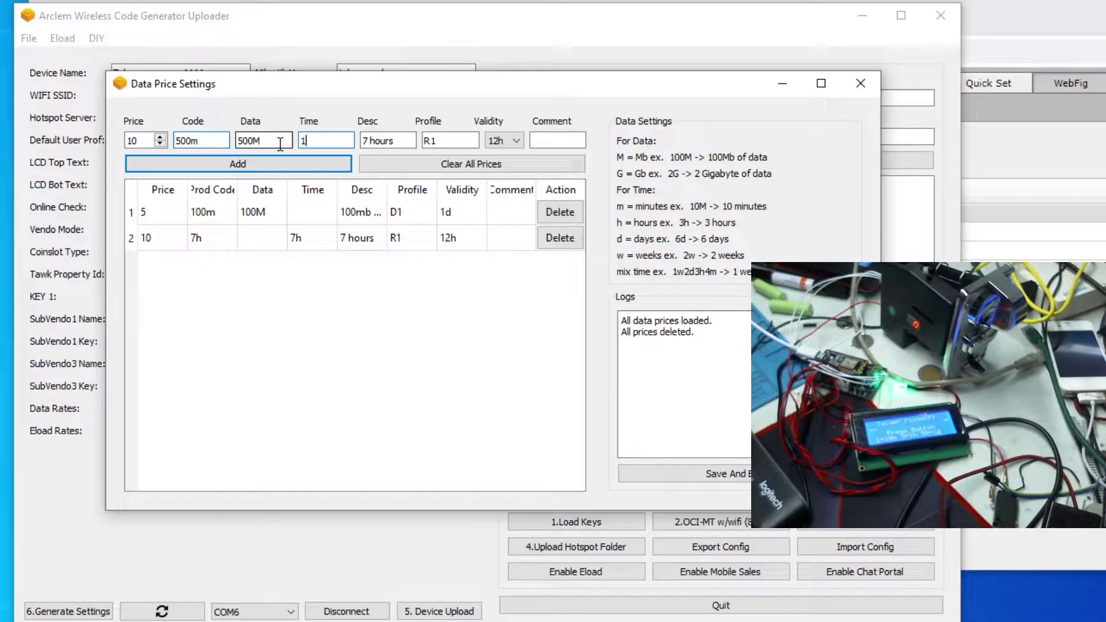
pyautogui.write('d')
# Step: Set the validity to 1d, profile to D1 and description to "500MB - Day", and add the 500m entry to the list
pyautogui.click(511, 142)
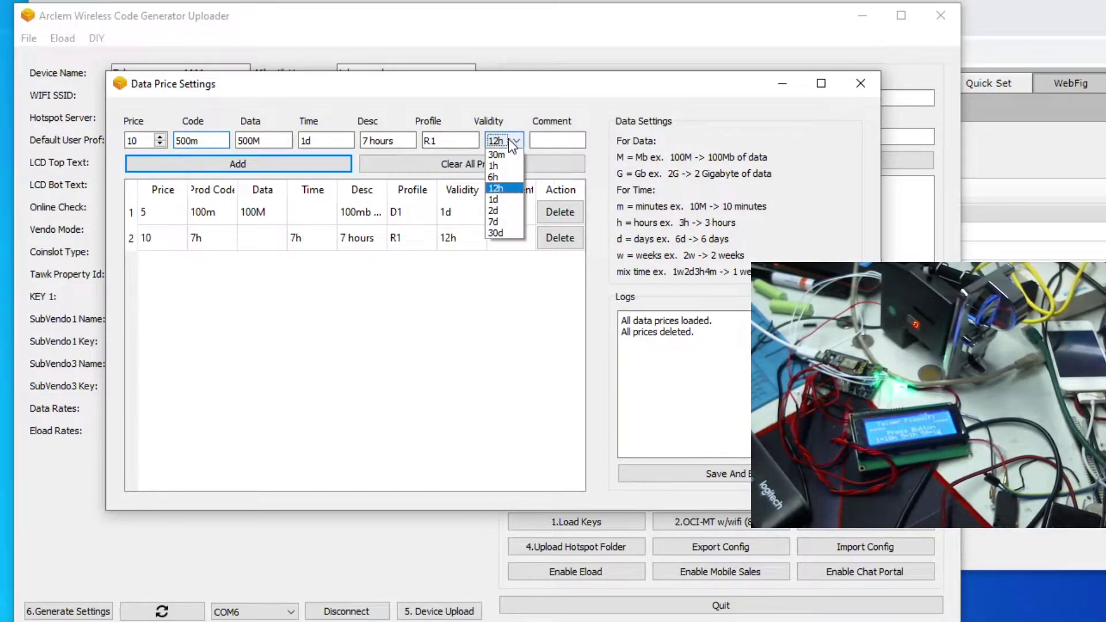
pyautogui.click(494, 198)
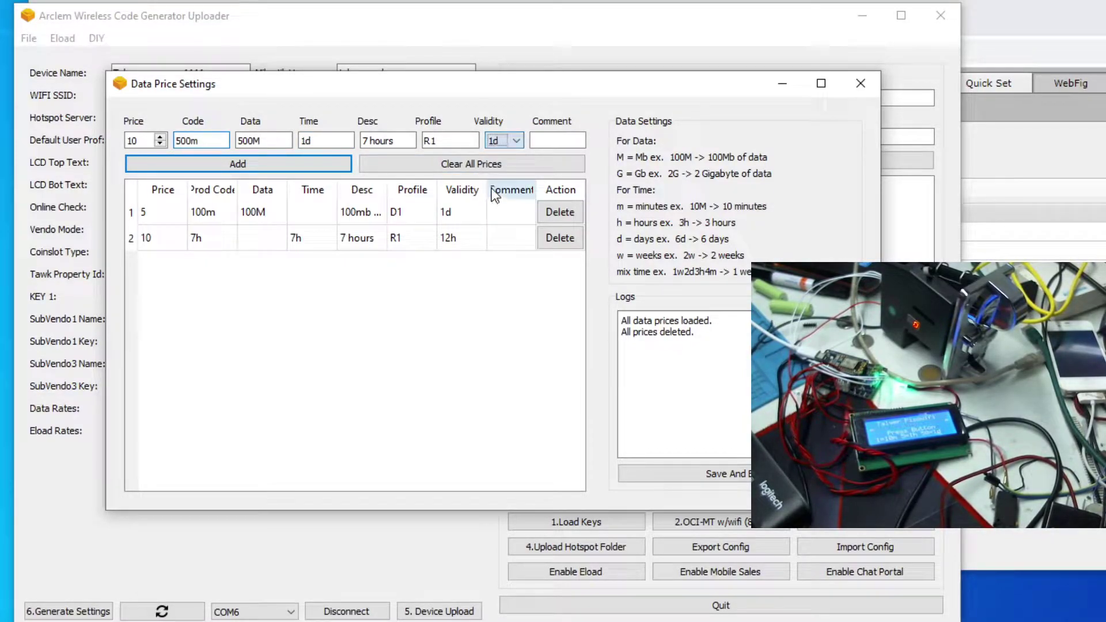
pyautogui.hotkey('shift', 'Tab')
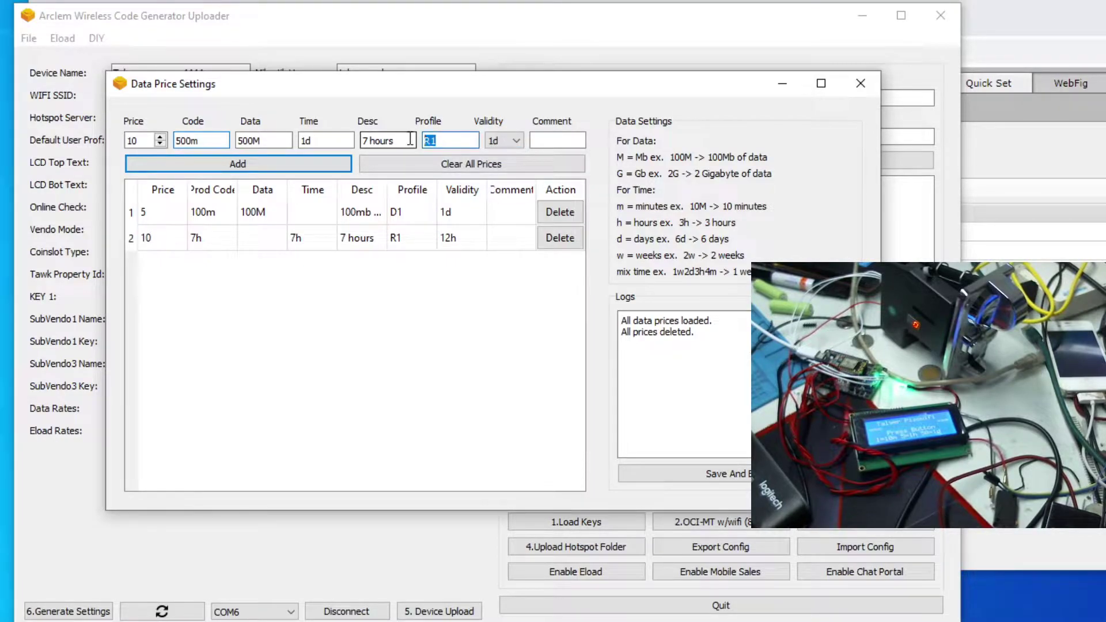
pyautogui.write('D1')
pyautogui.hotkey('shift', 'Tab')
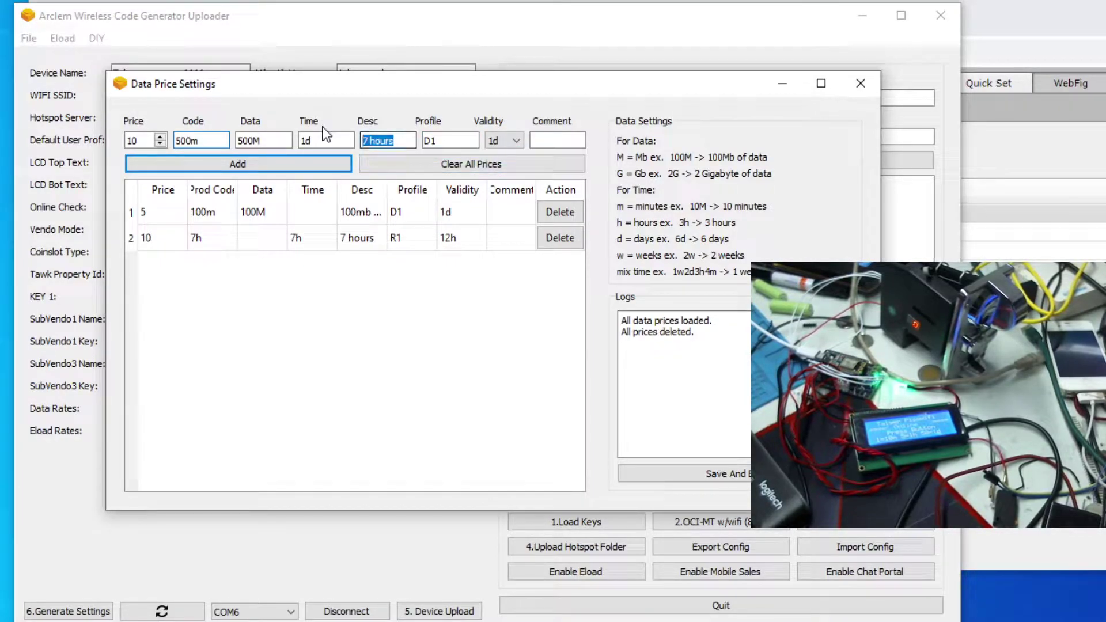
pyautogui.write('500')
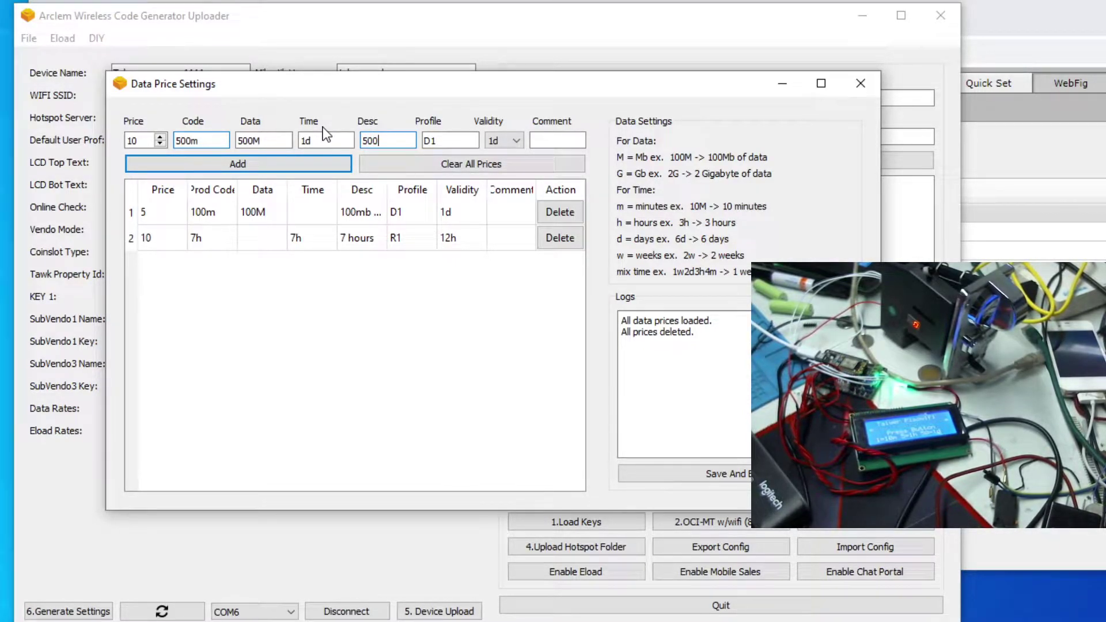
pyautogui.write('MB - Day')
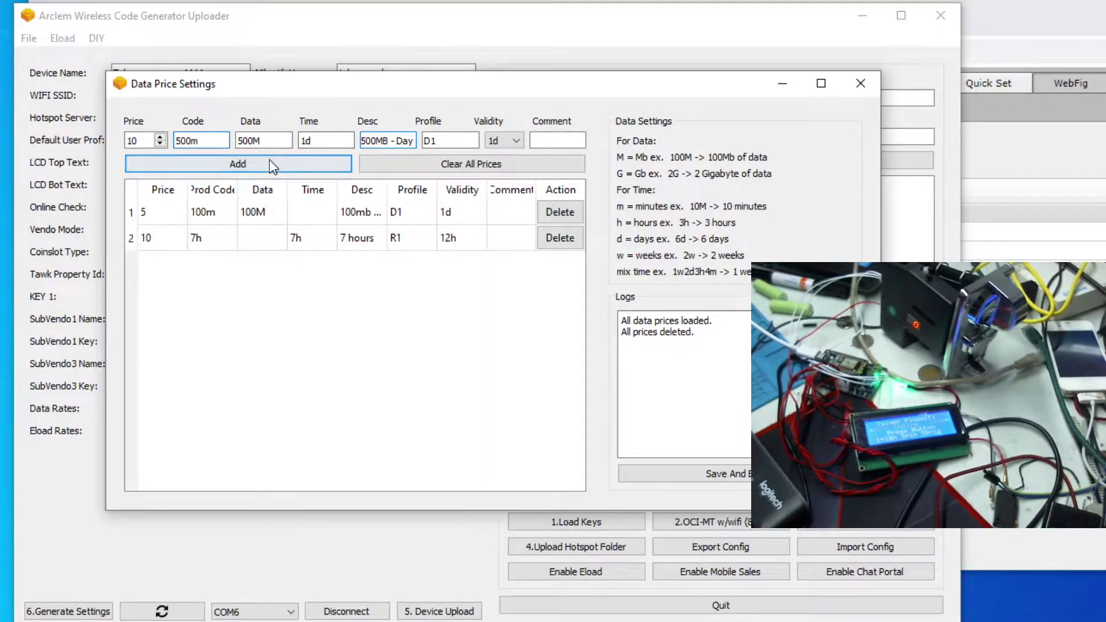
pyautogui.click(299, 168)
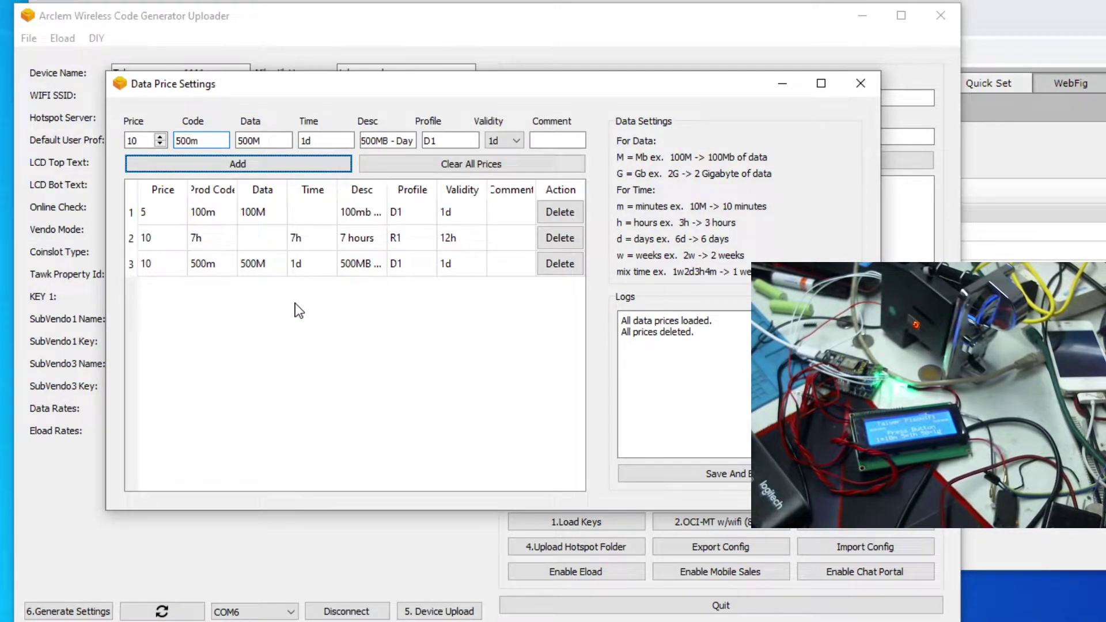
# Step: Change the 500m row's validity to 2d and its profile to D2 in the price table
pyautogui.click(458, 267)
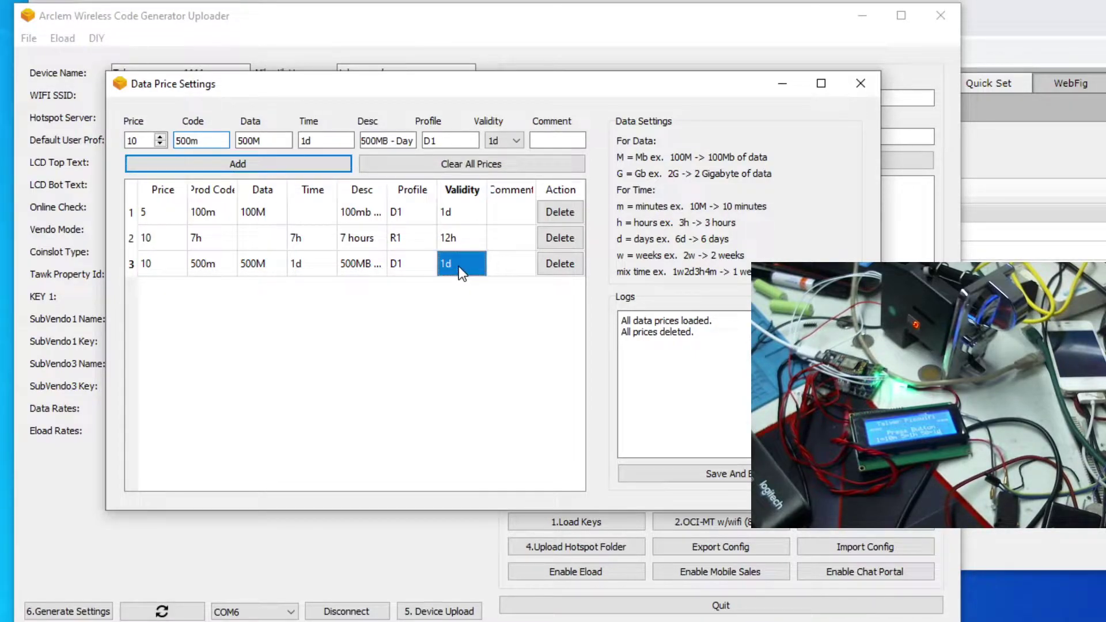
pyautogui.click(459, 267)
pyautogui.write('2d')
pyautogui.click(414, 266)
pyautogui.click(414, 265)
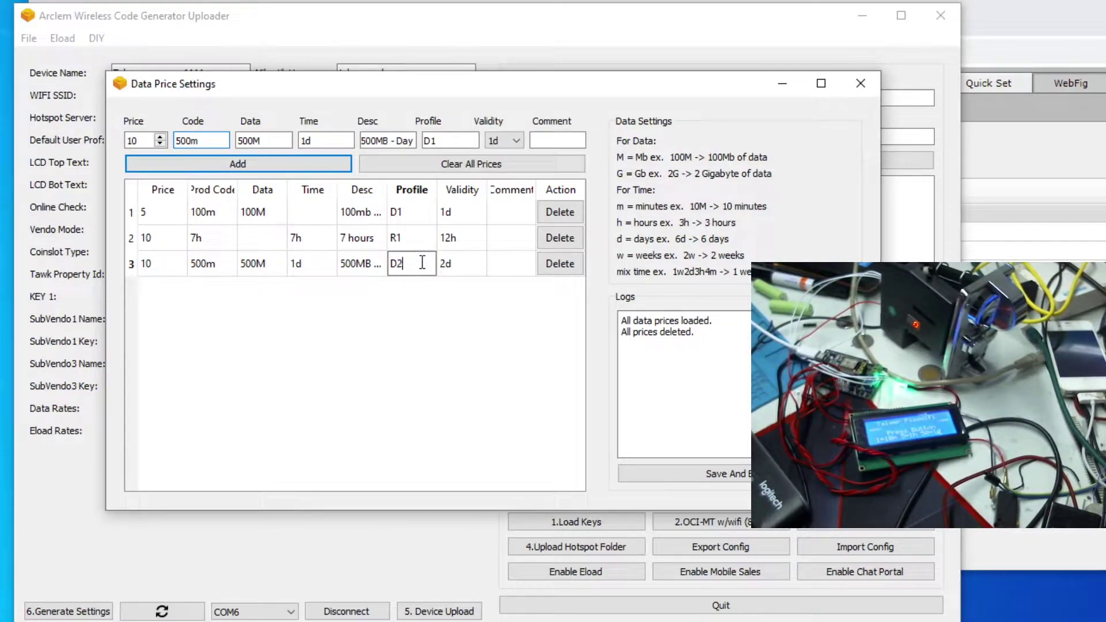
pyautogui.click(369, 327)
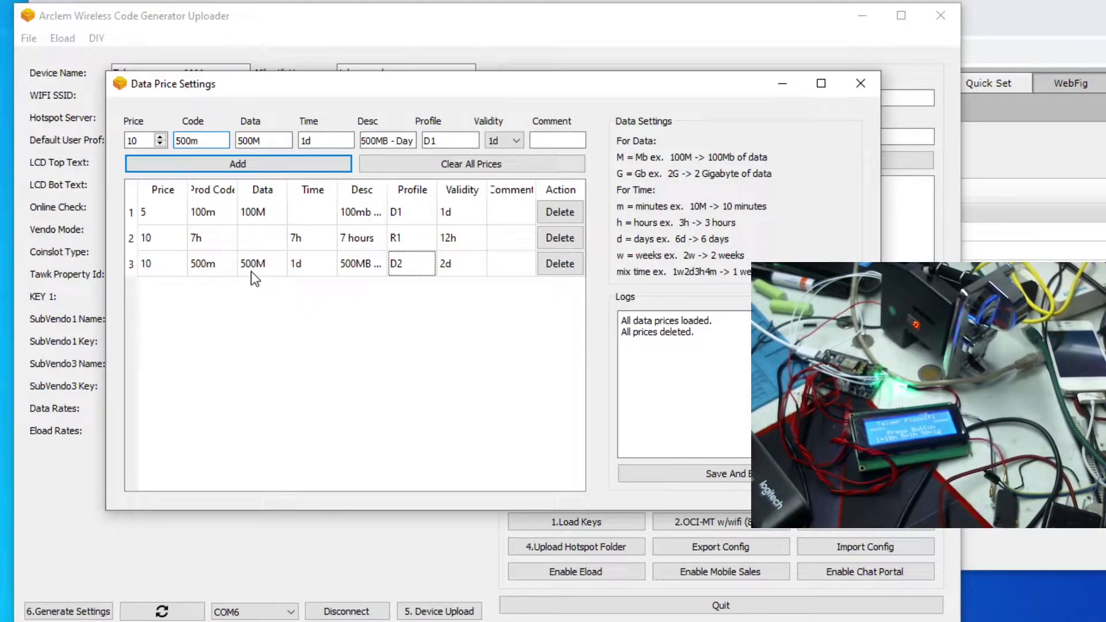
# Step: Save and exit the data price settings, and generate the device settings
pyautogui.click(699, 475)
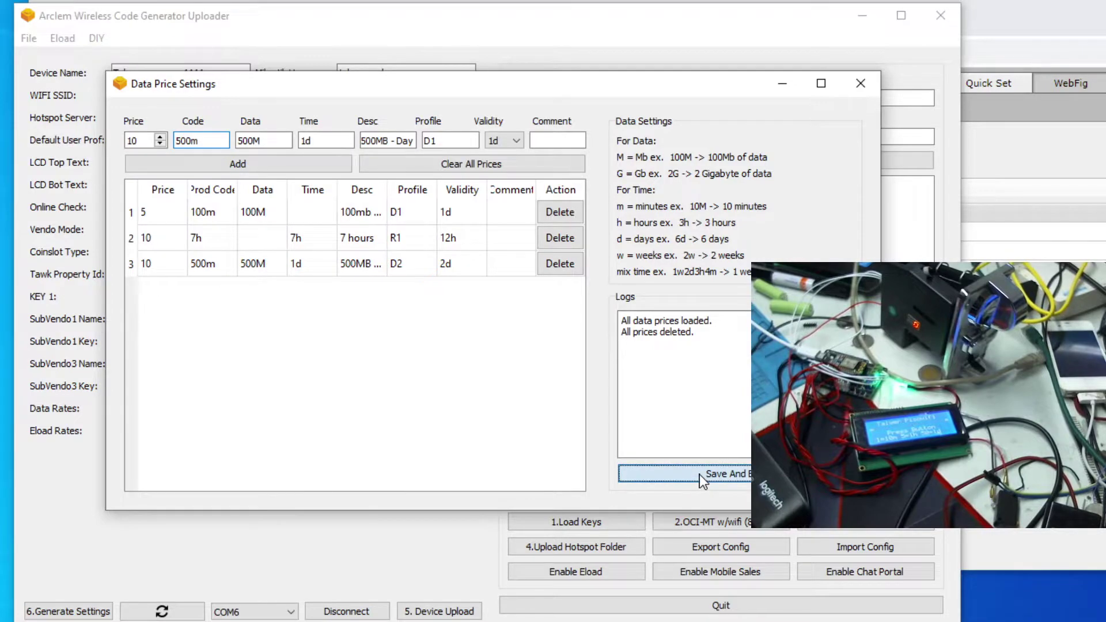
pyautogui.click(65, 611)
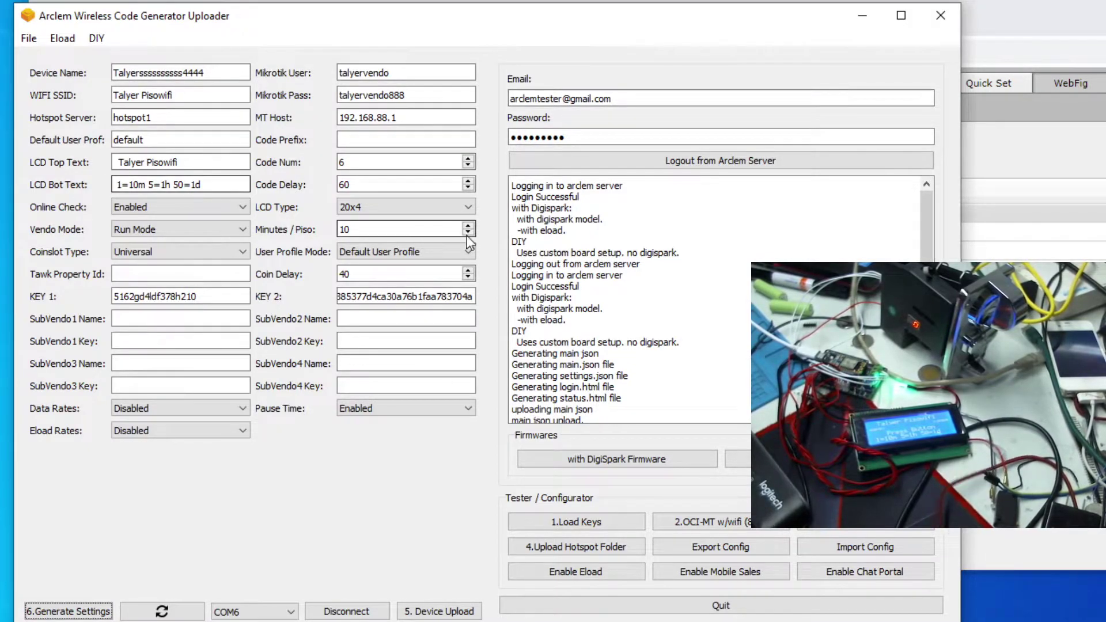
# Step: Switch to the MikroTik WebFig hotspot pages and review the user profiles, then the users list
pyautogui.click(1084, 39)
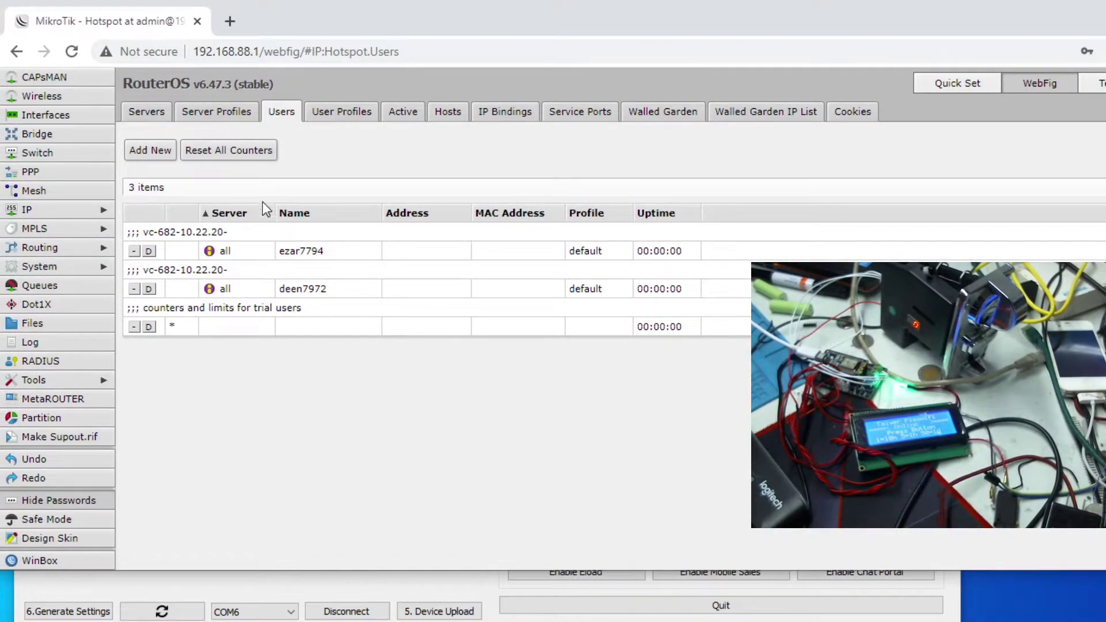
pyautogui.click(341, 118)
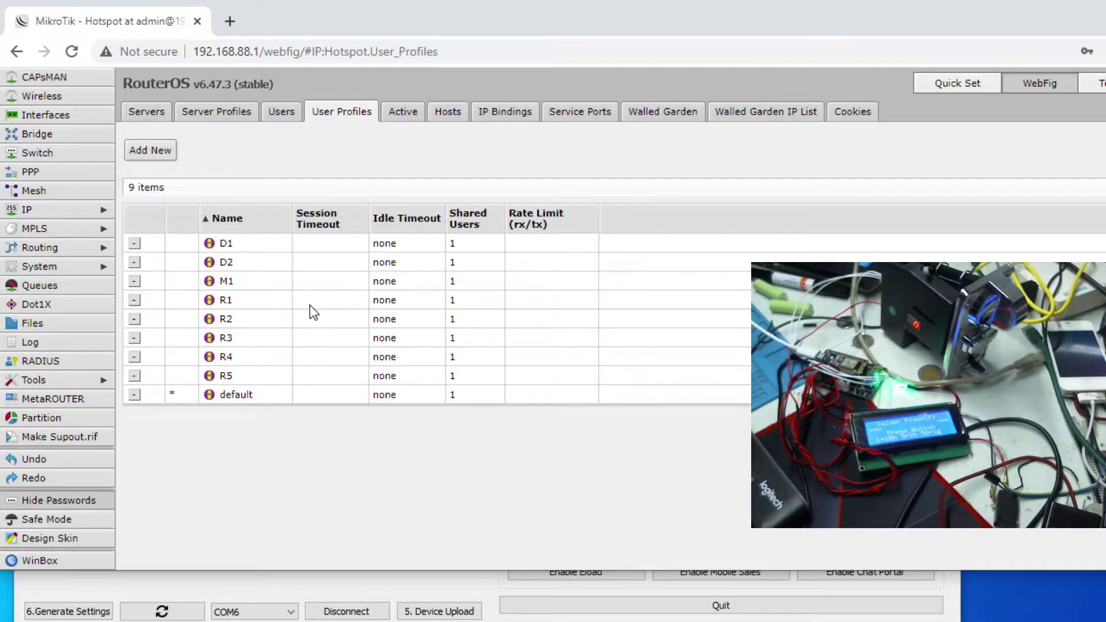
pyautogui.click(281, 113)
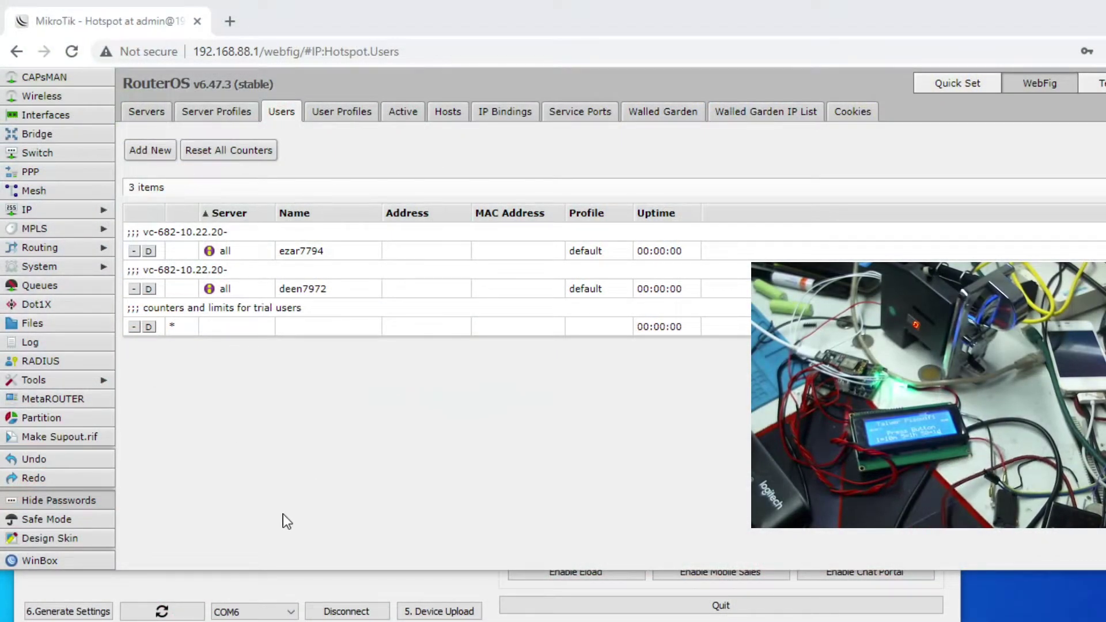
# Step: Return to the Arclem uploader, set Data Rates to Enabled and generate the device settings
pyautogui.click(253, 591)
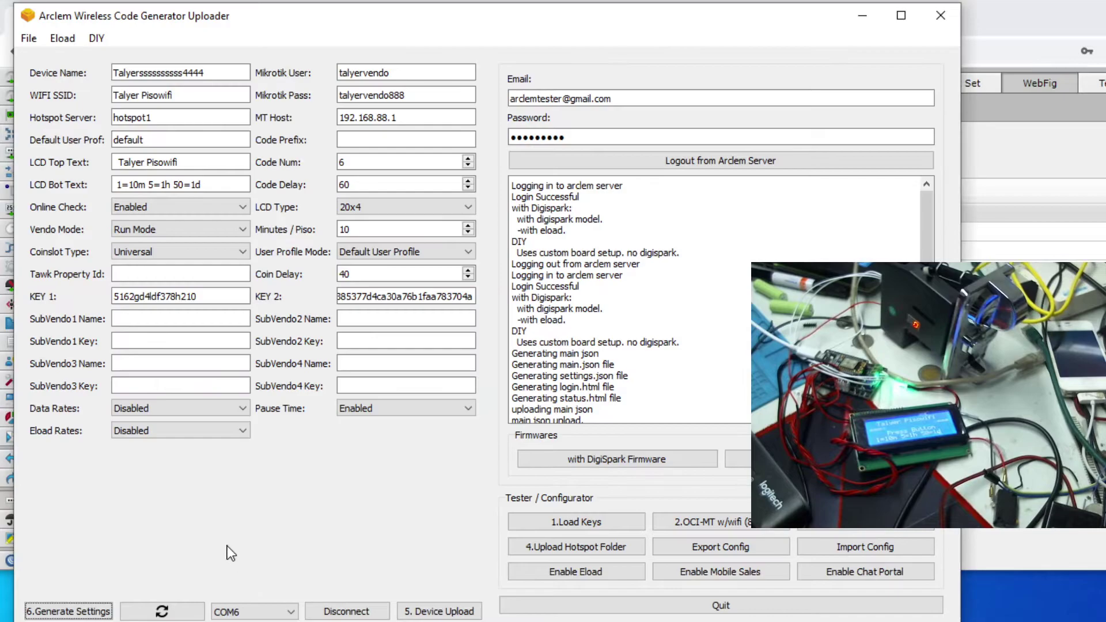
pyautogui.click(138, 413)
pyautogui.click(135, 433)
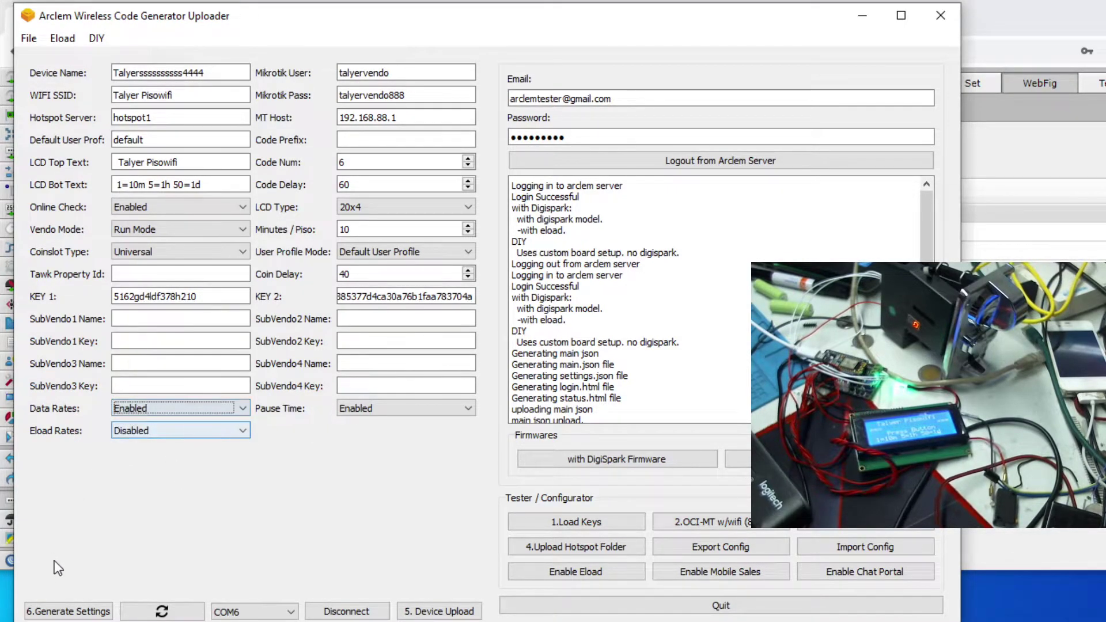
pyautogui.click(63, 610)
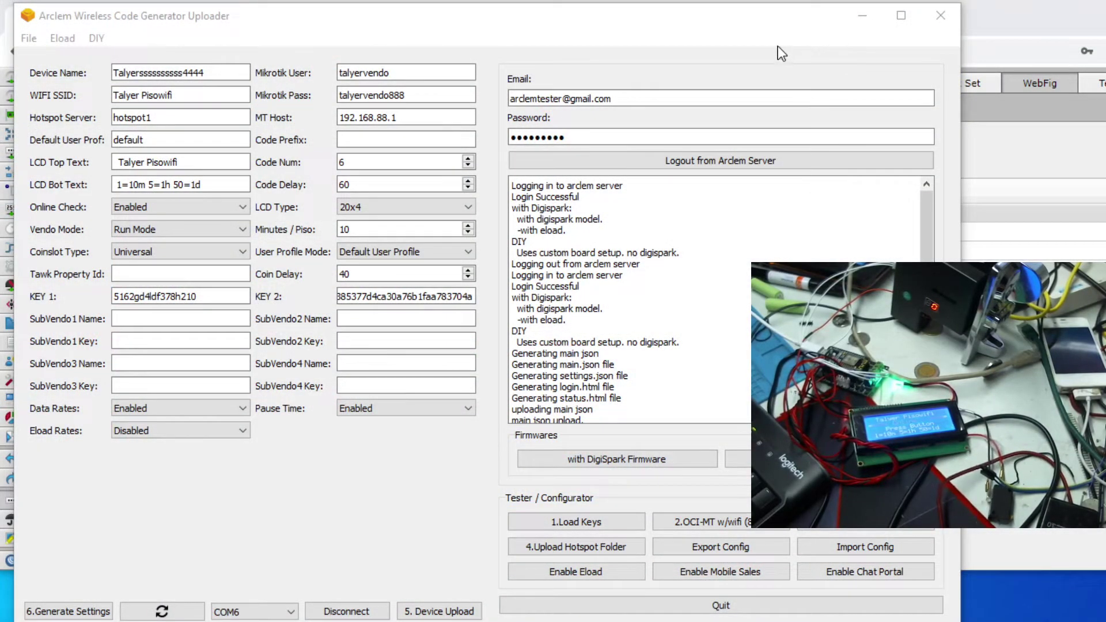
# Step: In MikroTik WebFig, inspect the profile and total byte limit of the hotspot1 user with profile D1, and remove that user
pyautogui.click(991, 30)
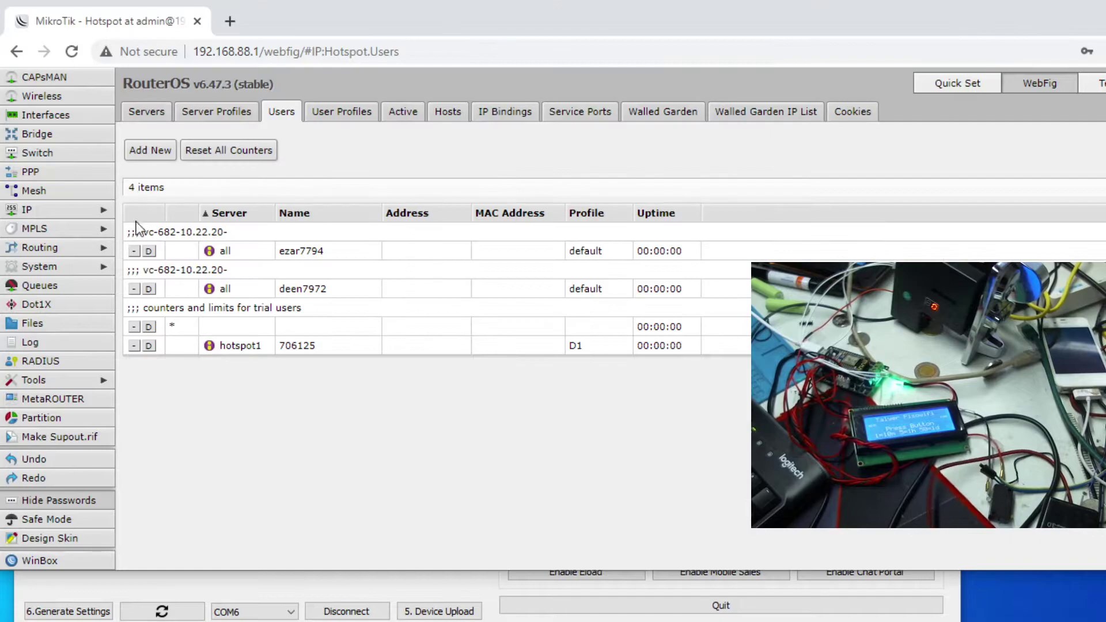
pyautogui.click(306, 349)
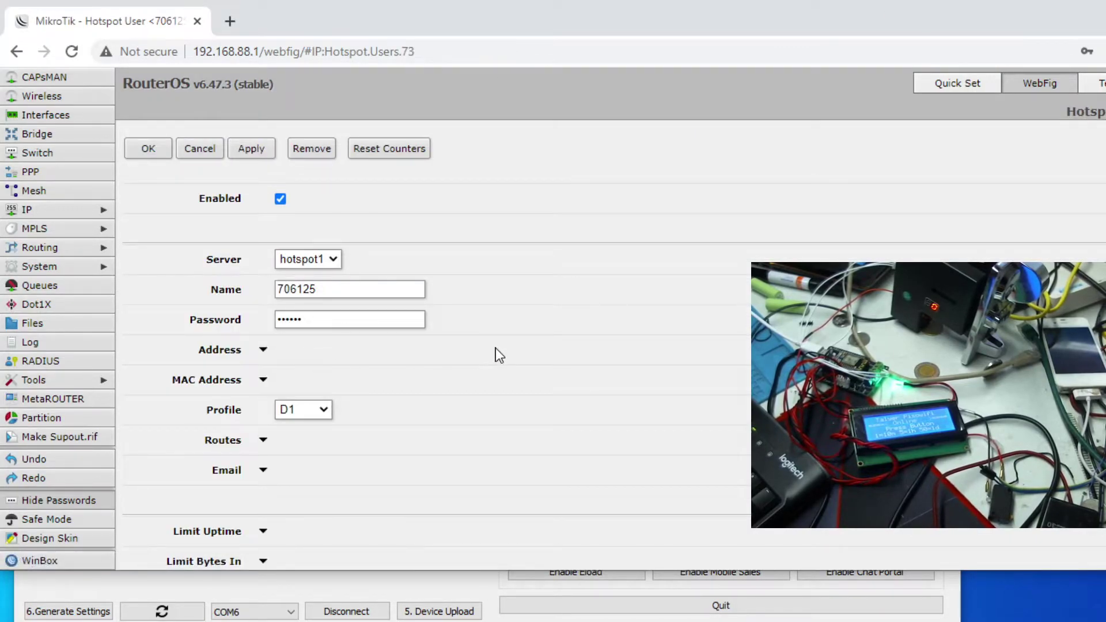
pyautogui.scroll(-4, 258, 237)
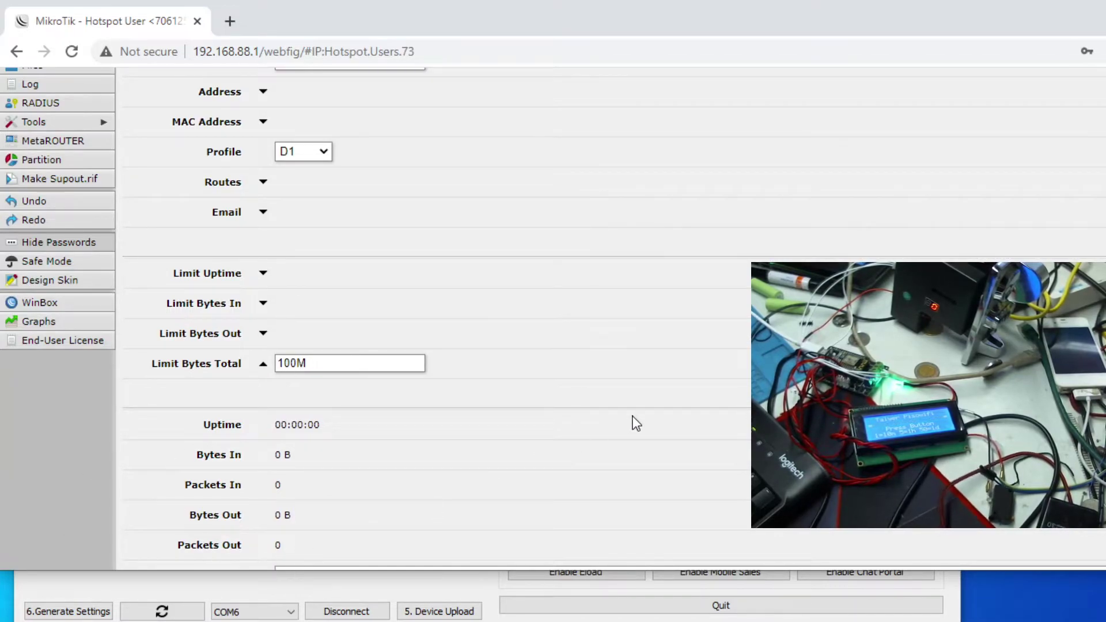
pyautogui.scroll(4, 499, 256)
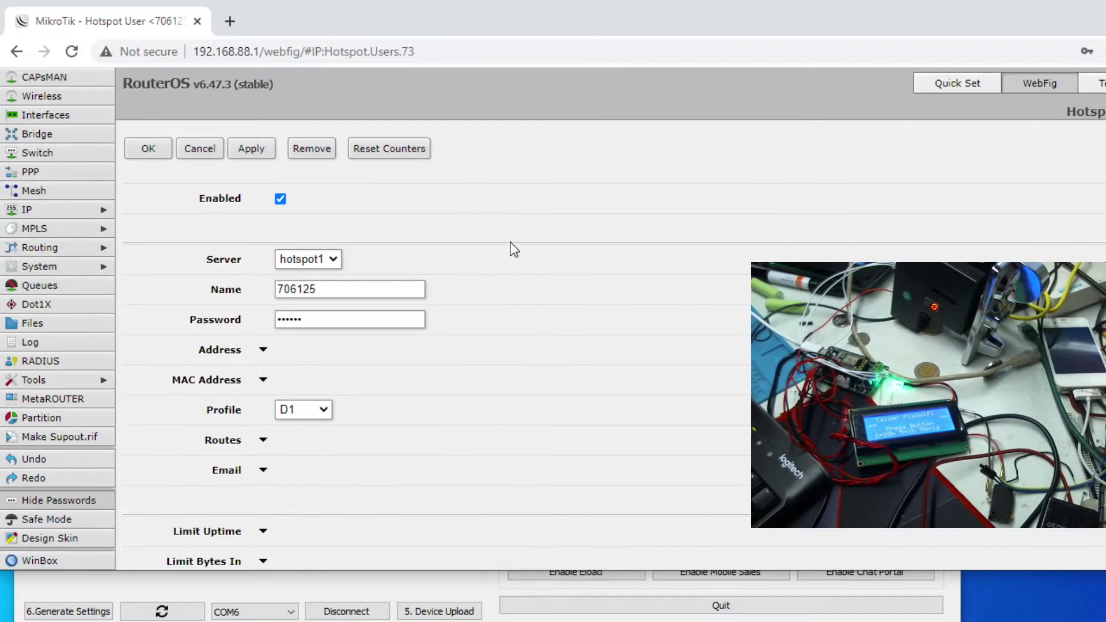
pyautogui.click(302, 151)
# Step: Remove the deleted D1 user's active hotspot session and its login cookie
pyautogui.click(395, 117)
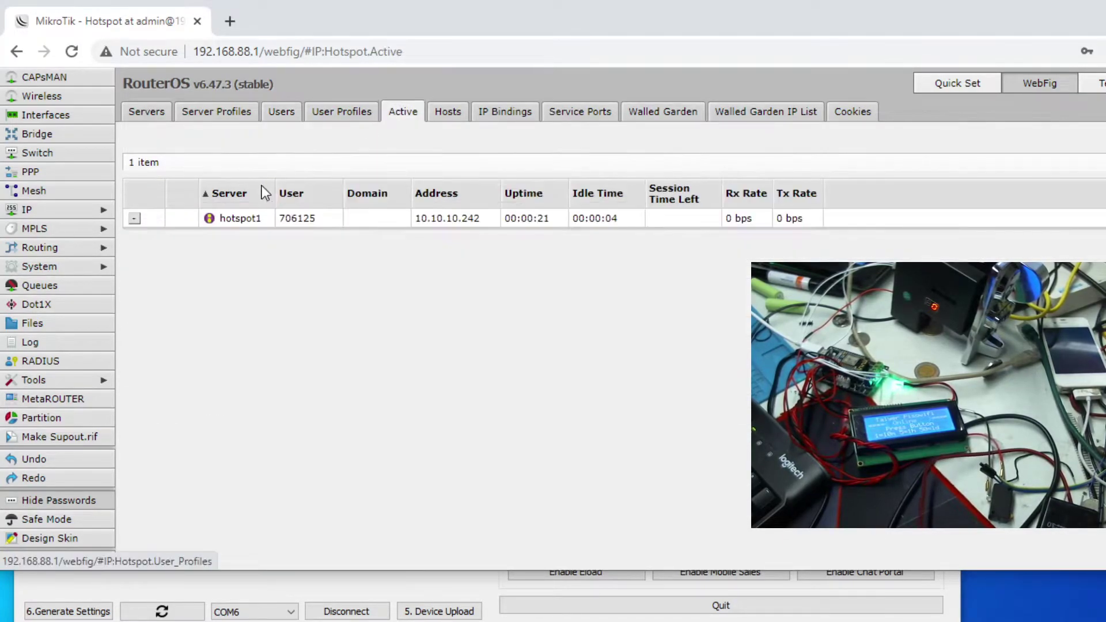
pyautogui.click(133, 215)
pyautogui.click(852, 113)
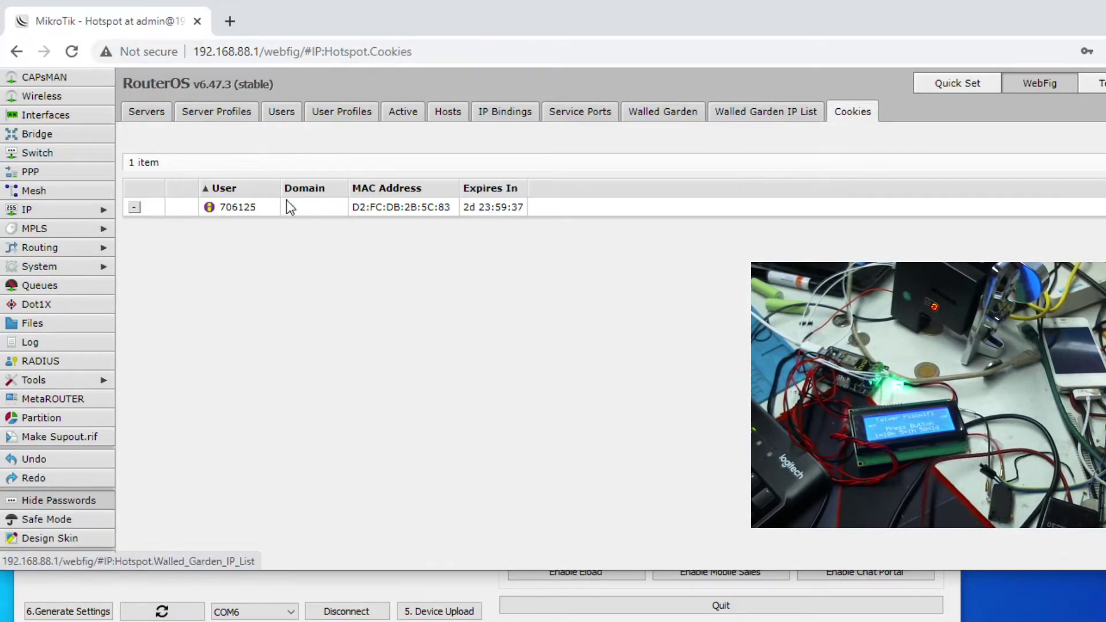
pyautogui.click(135, 208)
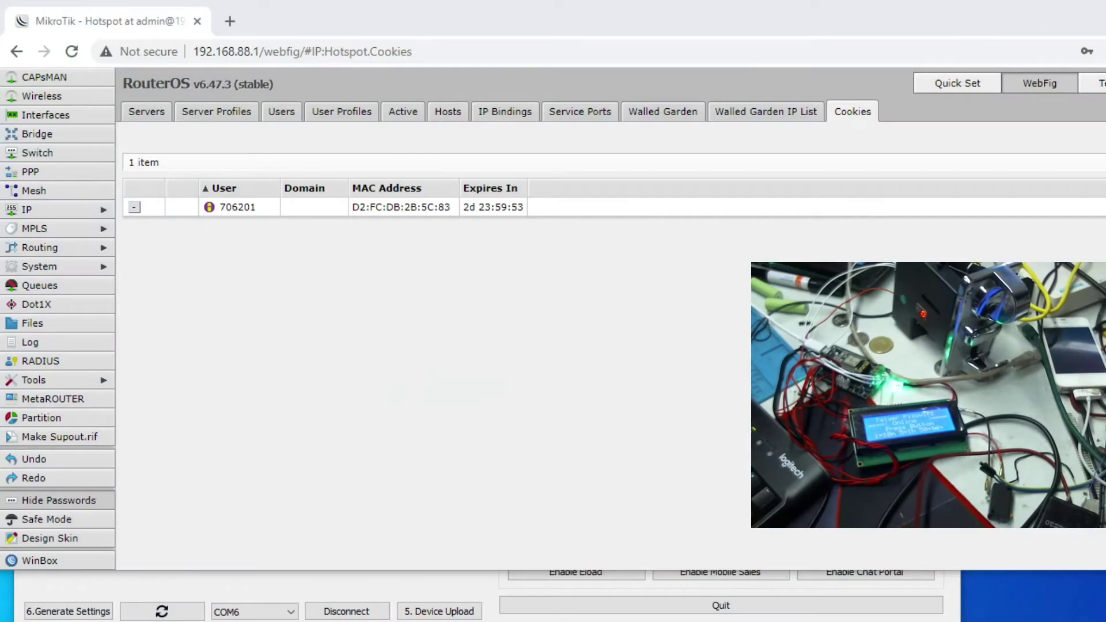
# Step: Inspect the profile and uptime limit of the hotspot1 user with profile R1, and remove that user
pyautogui.click(279, 112)
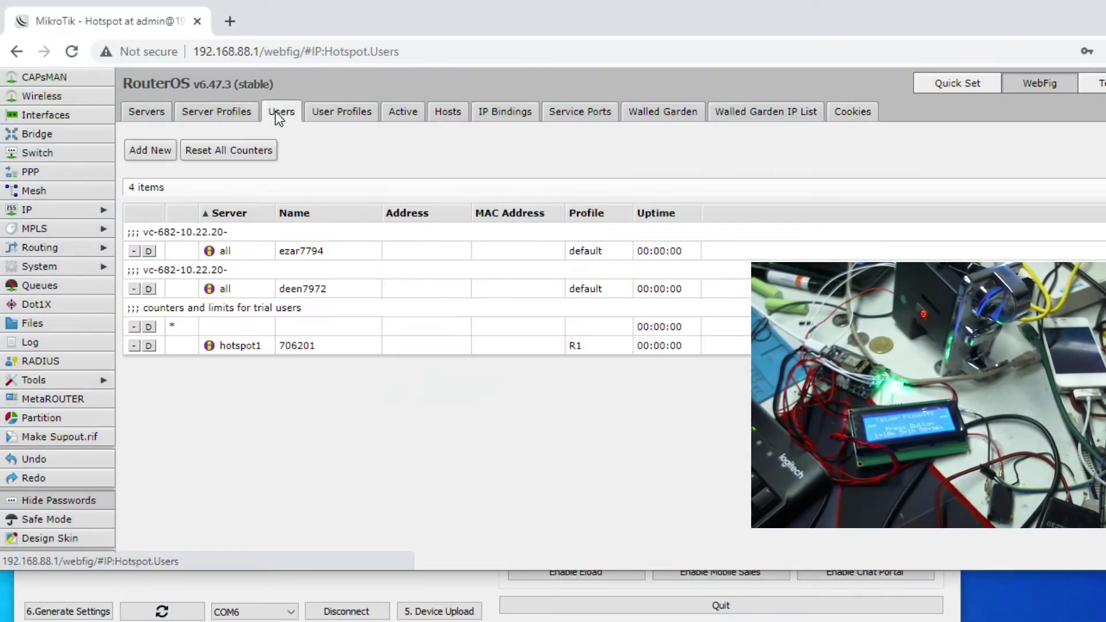
pyautogui.click(275, 347)
pyautogui.scroll(-5, 518, 357)
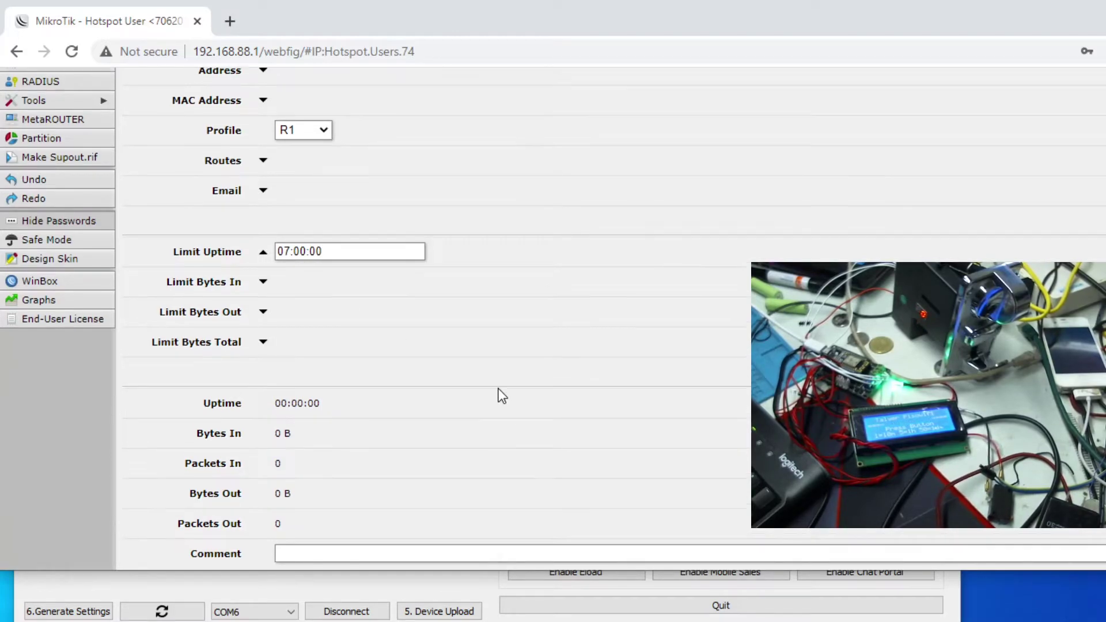
pyautogui.scroll(5, 500, 387)
pyautogui.click(318, 150)
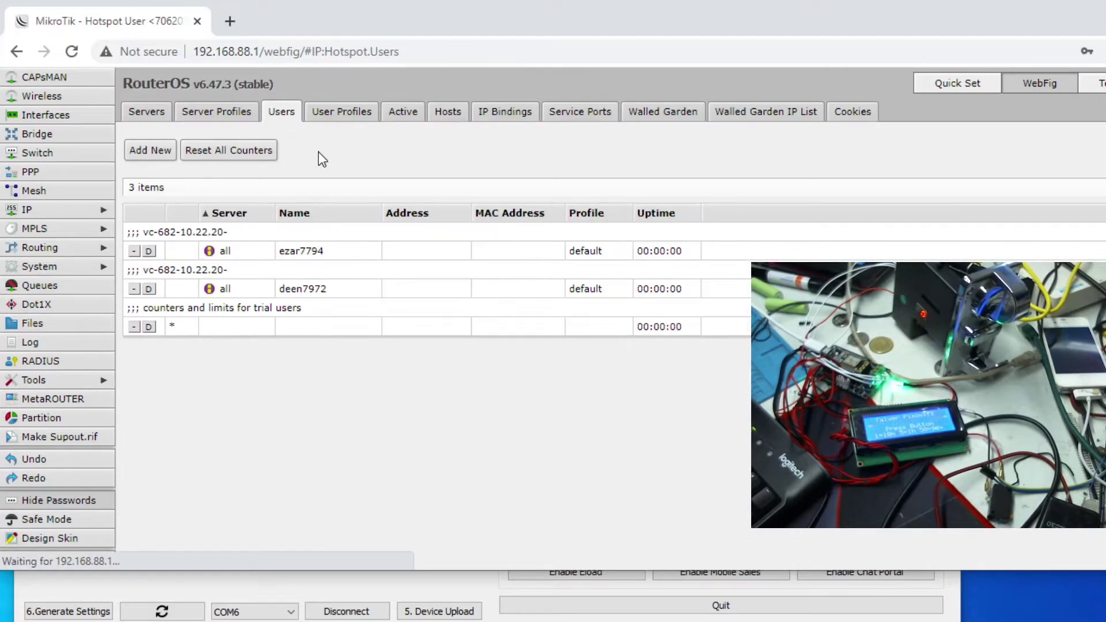
# Step: Remove the deleted R1 user's active hotspot session and its login cookie
pyautogui.click(411, 118)
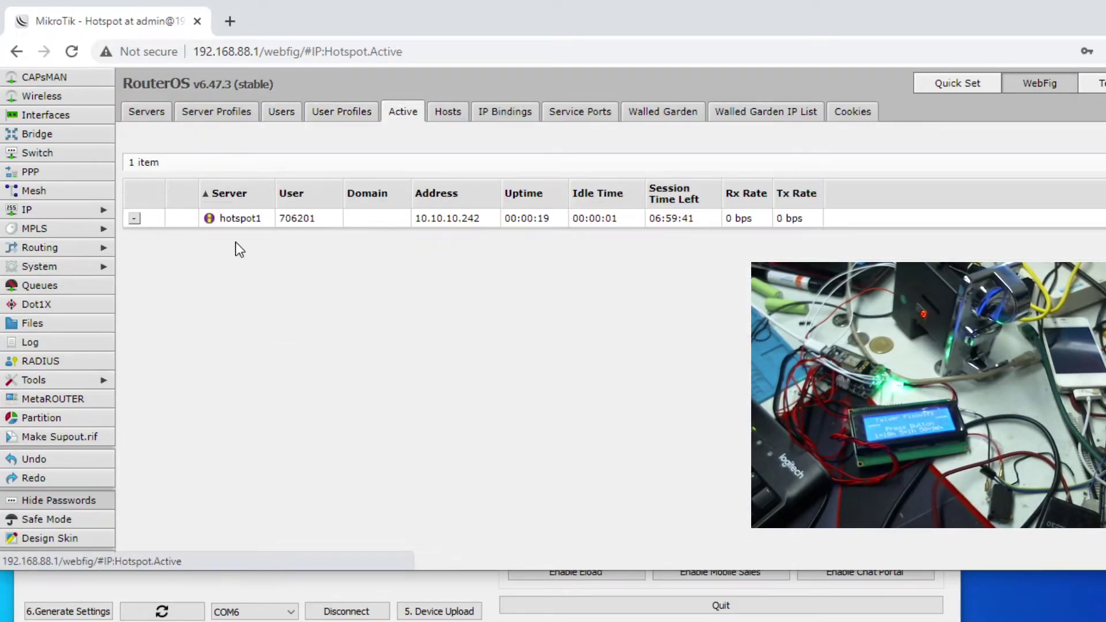
pyautogui.click(138, 220)
pyautogui.click(856, 116)
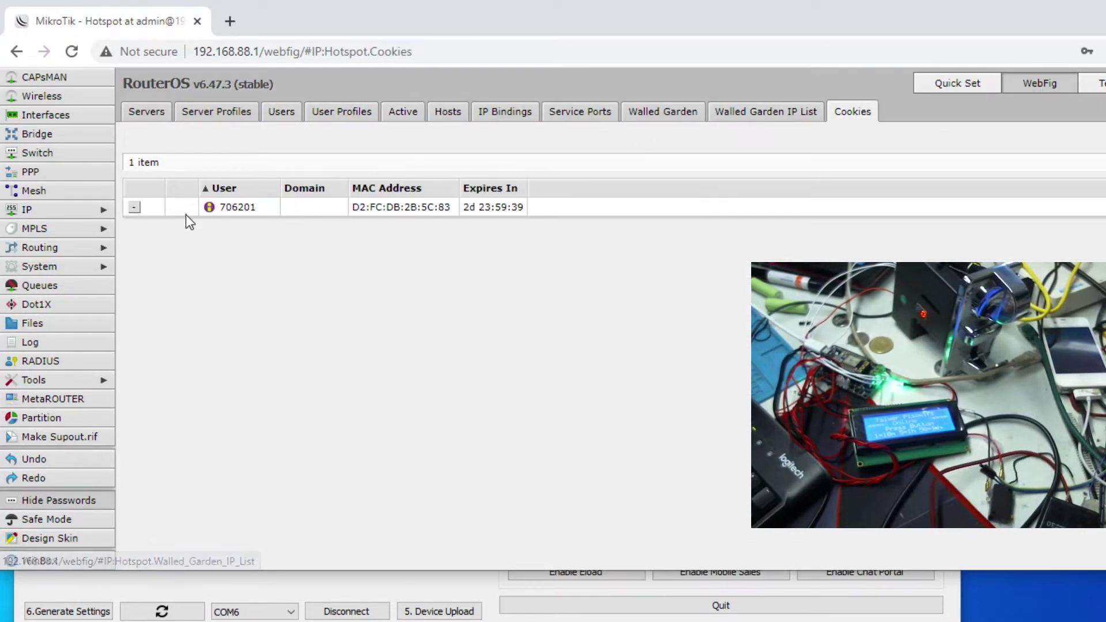
pyautogui.click(137, 211)
# Step: Open the hotspot1 user with profile D2 and examine its profile, uptime limit and total byte limit
pyautogui.click(285, 112)
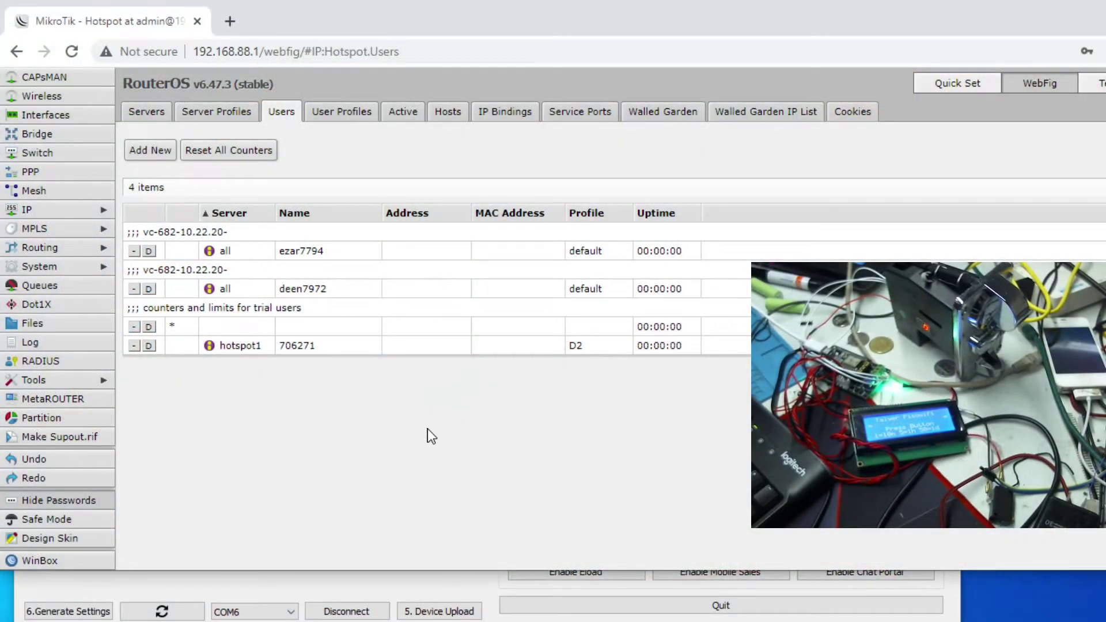
pyautogui.click(298, 348)
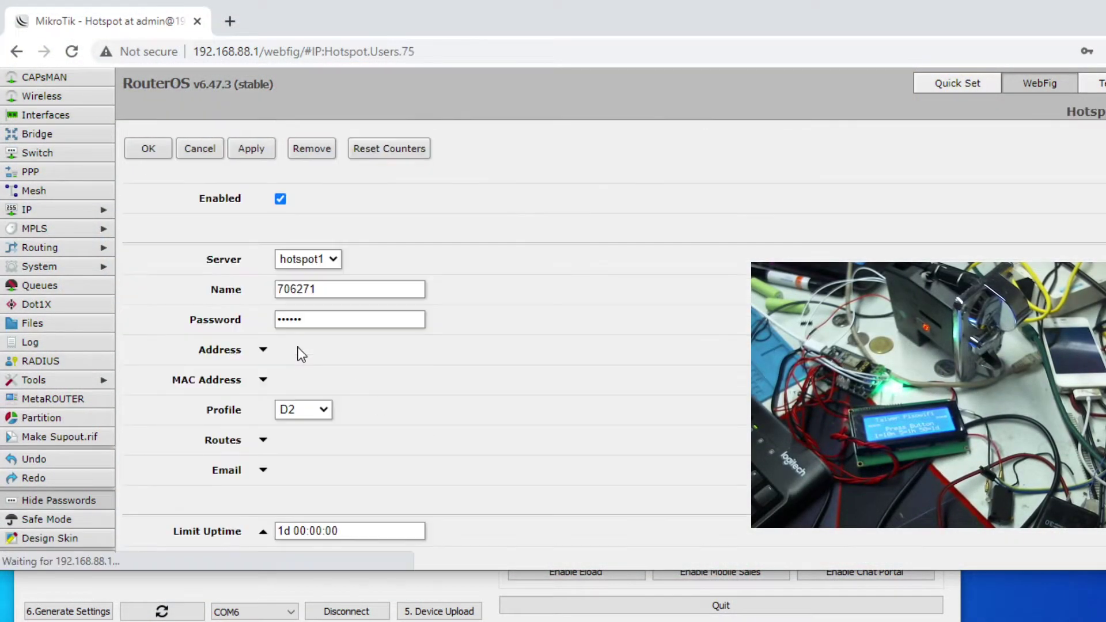
pyautogui.scroll(-5, 461, 377)
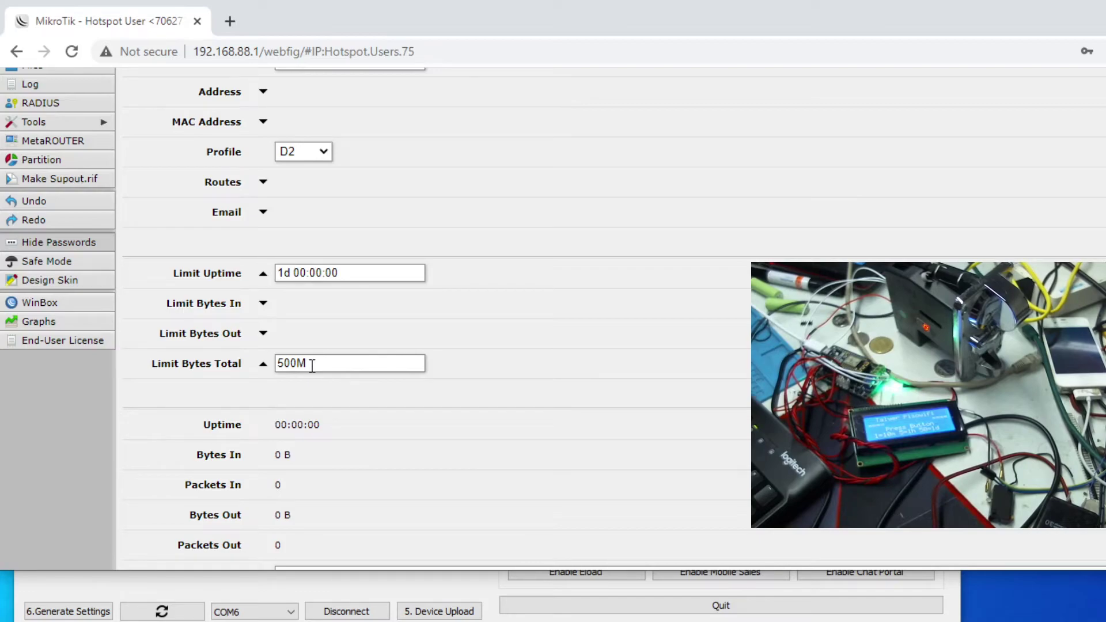
pyautogui.scroll(-1, 314, 354)
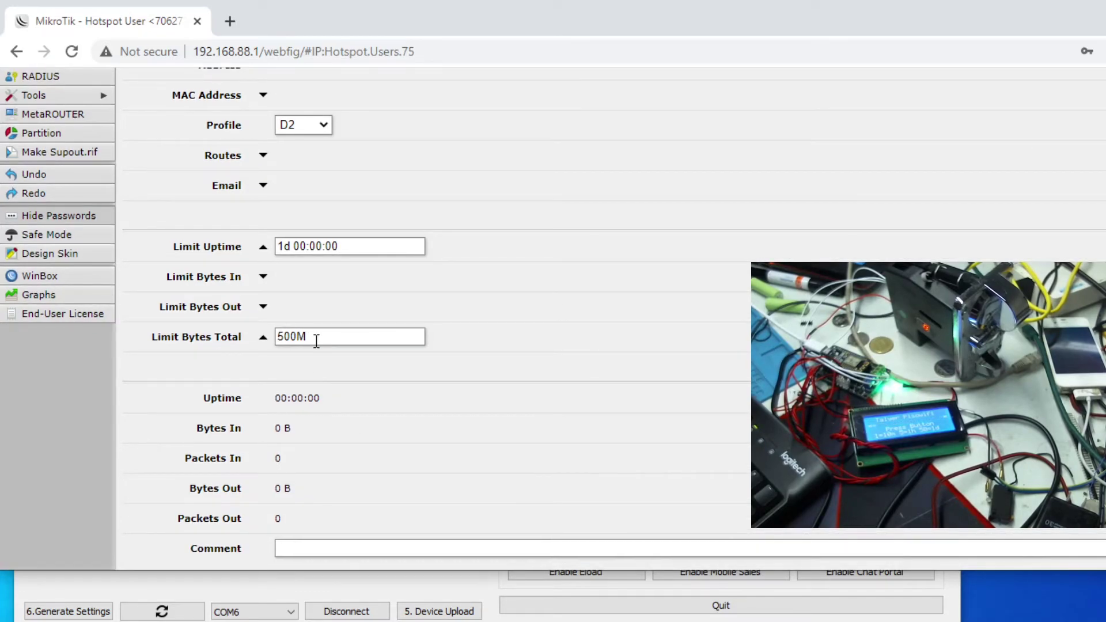
pyautogui.scroll(4, 322, 337)
pyautogui.scroll(-4, 336, 328)
pyautogui.scroll(5, 341, 327)
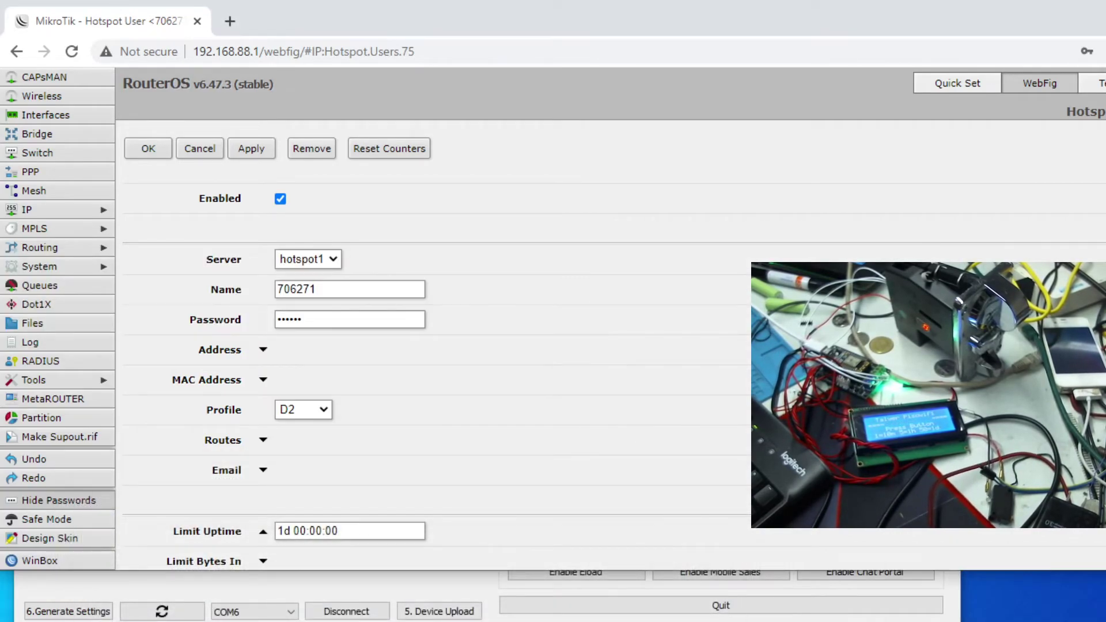
# Step: Switch back to the Arclem Wireless Code Generator Uploader and focus the account password field
pyautogui.click(342, 576)
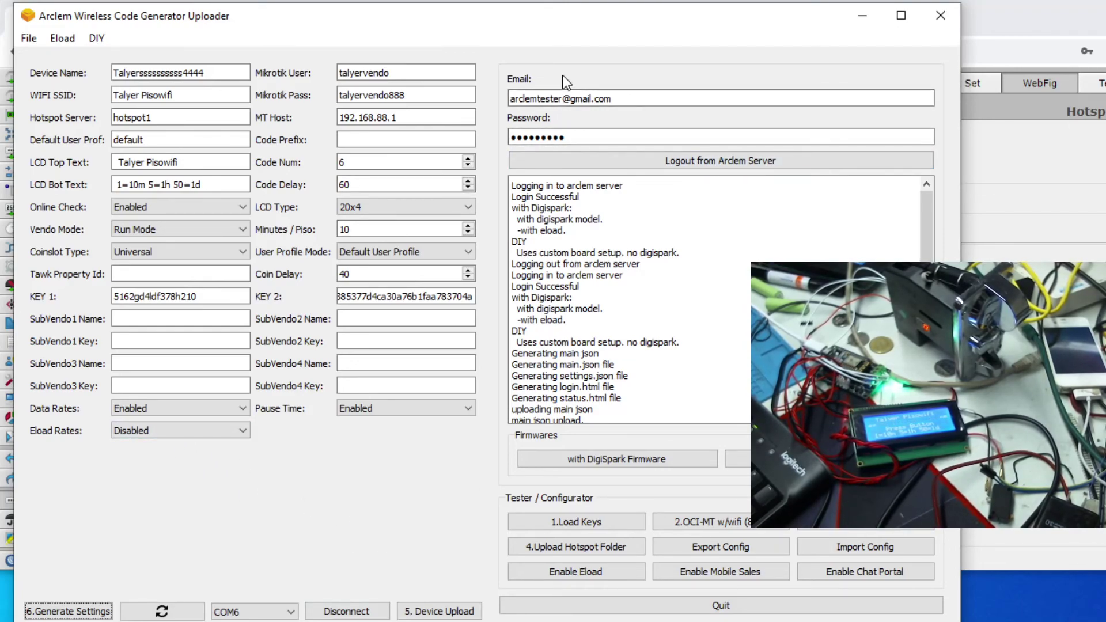
pyautogui.click(626, 133)
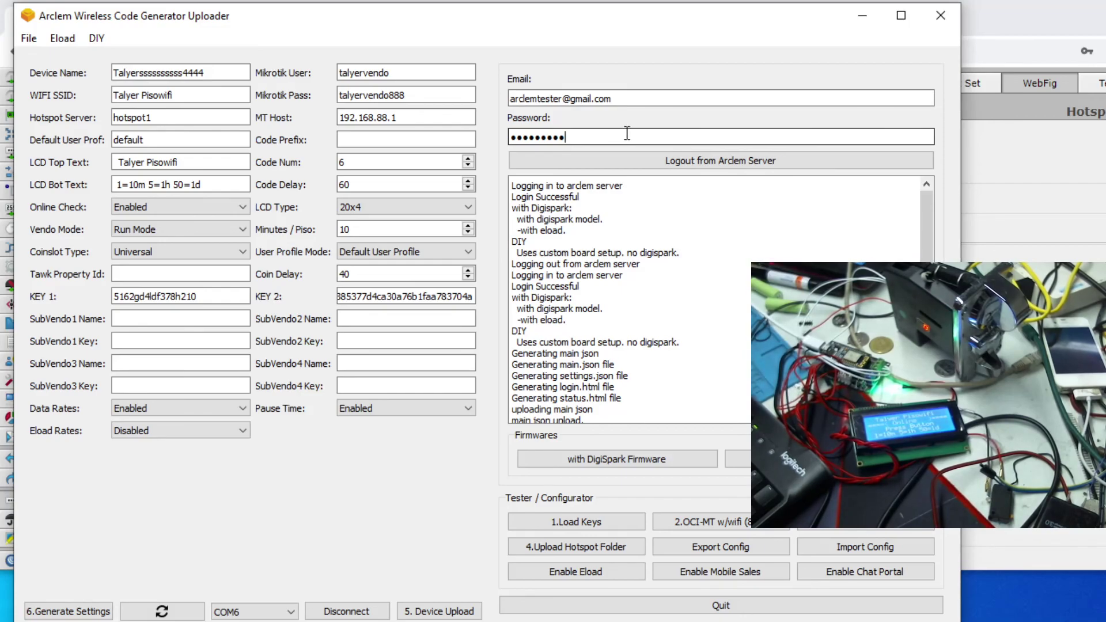